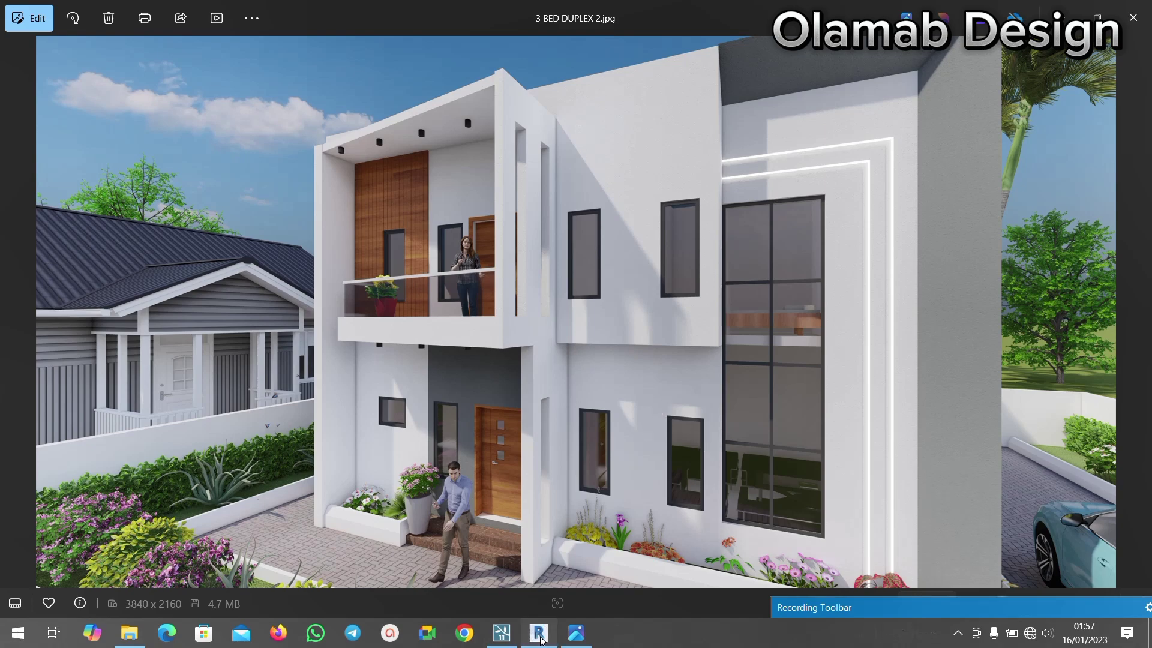
- Switch to Revit and examine the duplex's front facade in the 3D view, including the balcony and the tall curtain window
{"action": "left_click", "coordinate": [538, 633]}
{"action": "scroll", "coordinate": [384, 273], "scroll_direction": "up", "scroll_amount": 3}
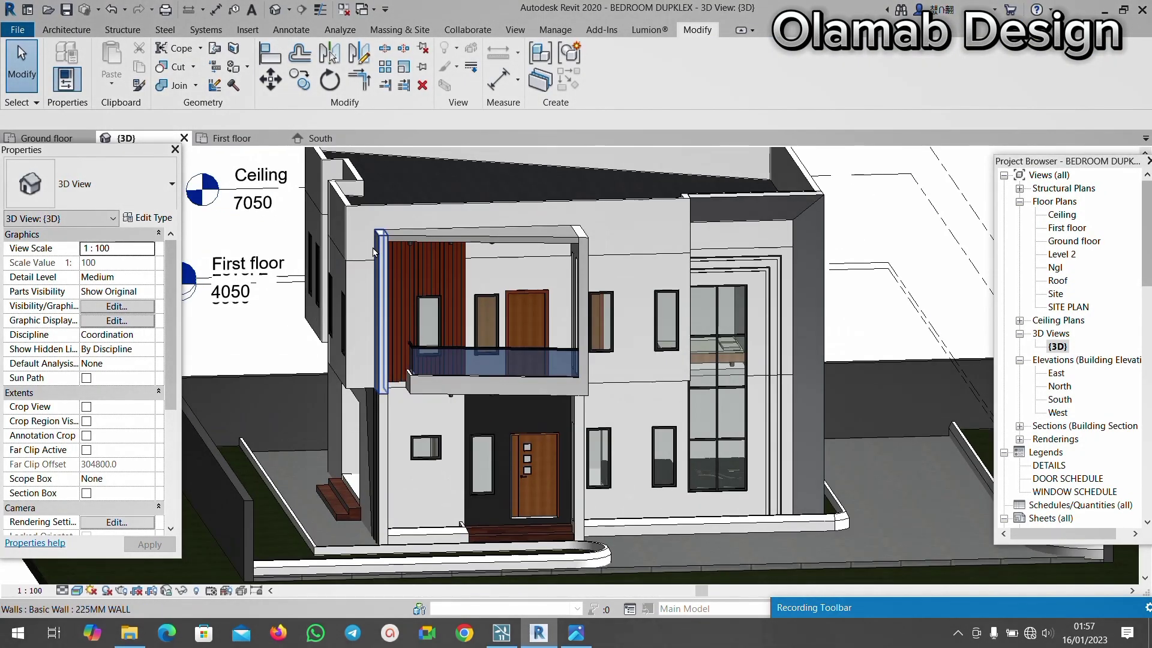
{"action": "scroll", "coordinate": [385, 273], "scroll_direction": "down", "scroll_amount": 2}
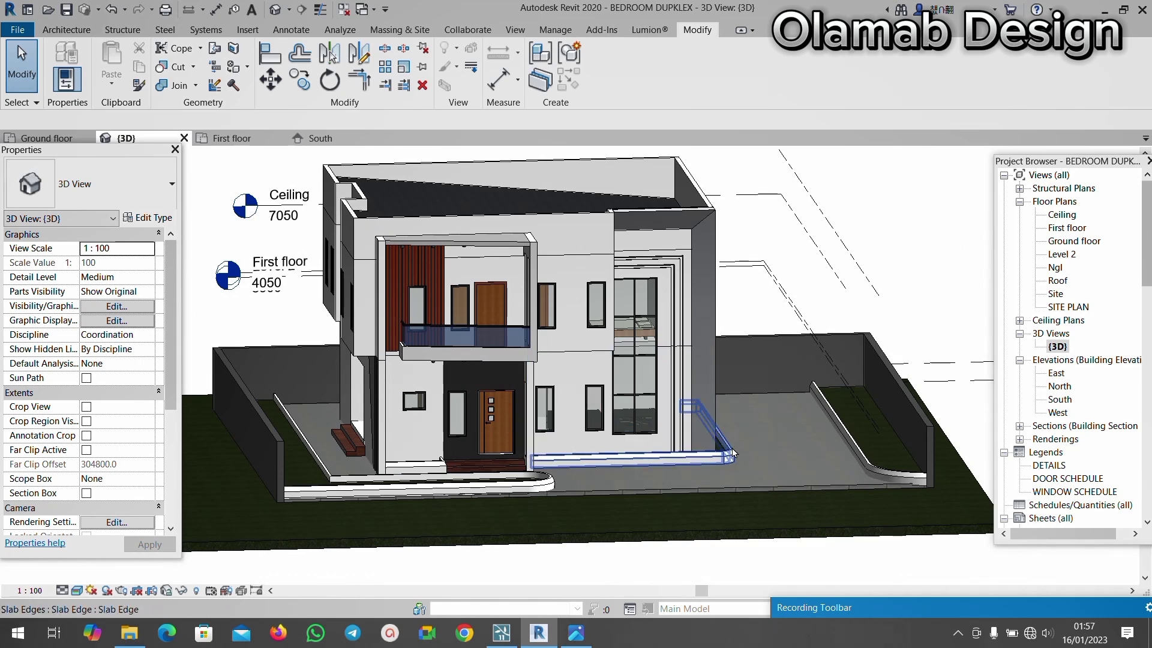
{"action": "middle_click_drag", "start_coordinate": [790, 456], "coordinate": [441, 442], "text": "shift"}
{"action": "scroll", "coordinate": [450, 442], "scroll_direction": "up", "scroll_amount": 5}
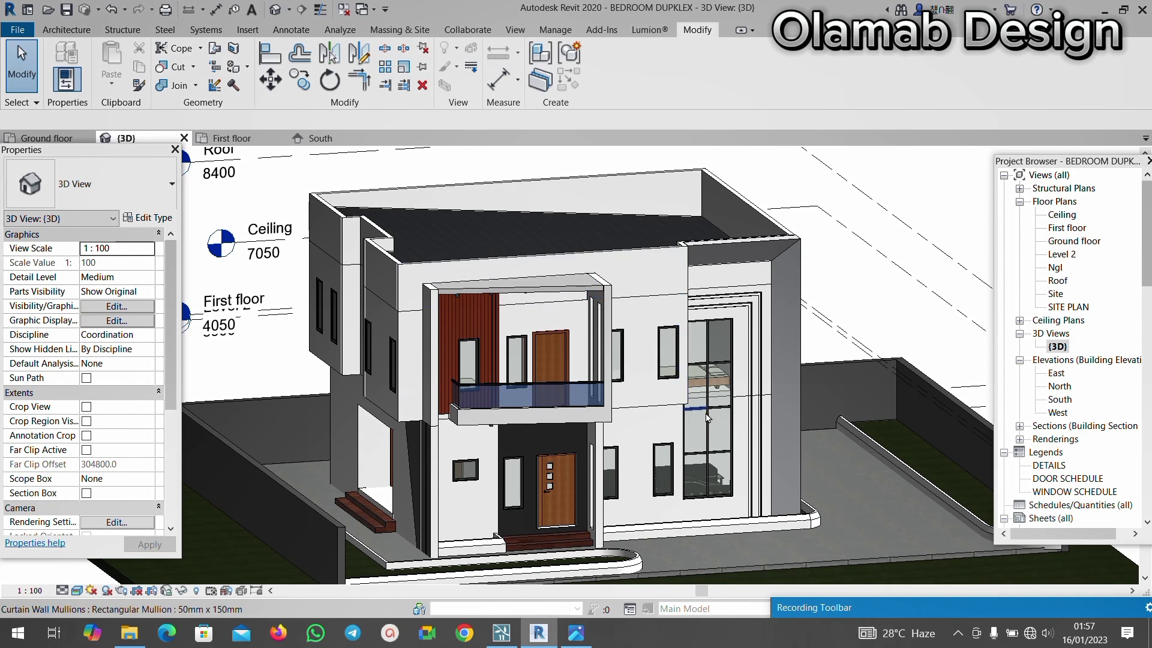
{"action": "scroll", "coordinate": [669, 418], "scroll_direction": "up", "scroll_amount": 2}
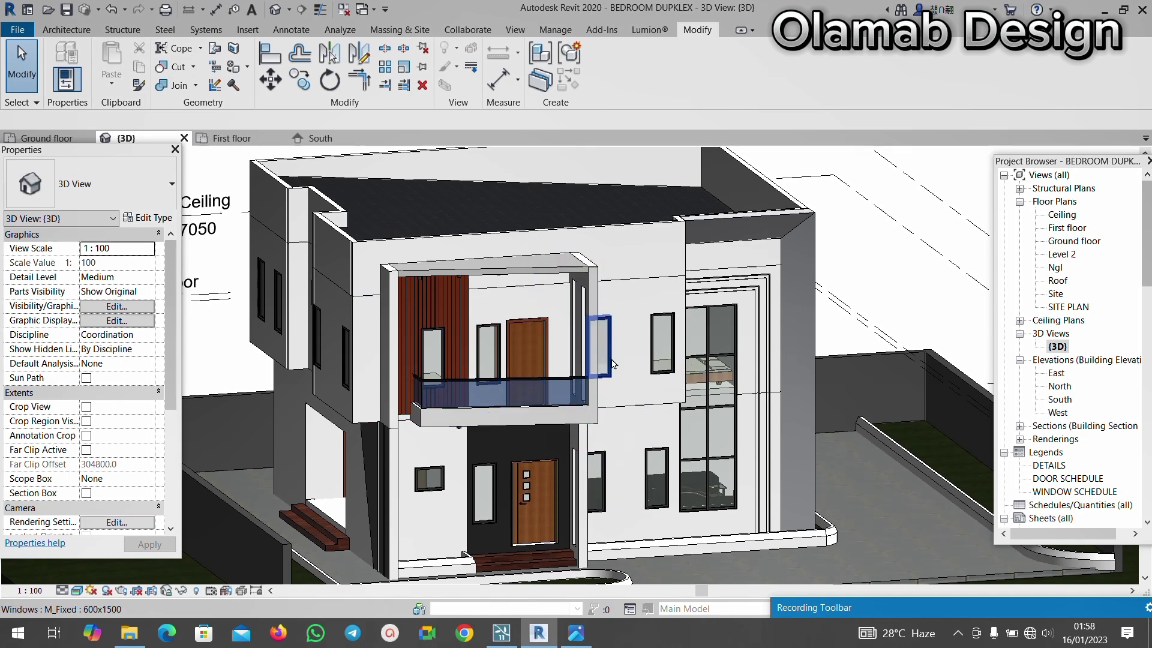
{"action": "scroll", "coordinate": [632, 414], "scroll_direction": "up", "scroll_amount": 2}
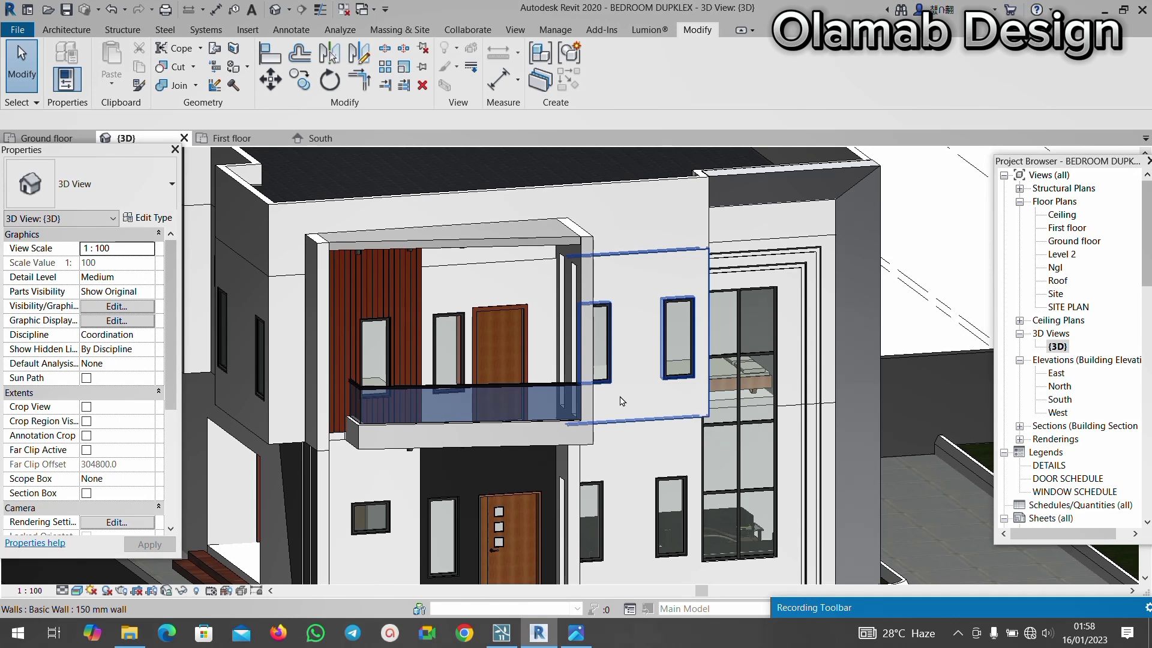
{"action": "scroll", "coordinate": [608, 407], "scroll_direction": "down", "scroll_amount": 3}
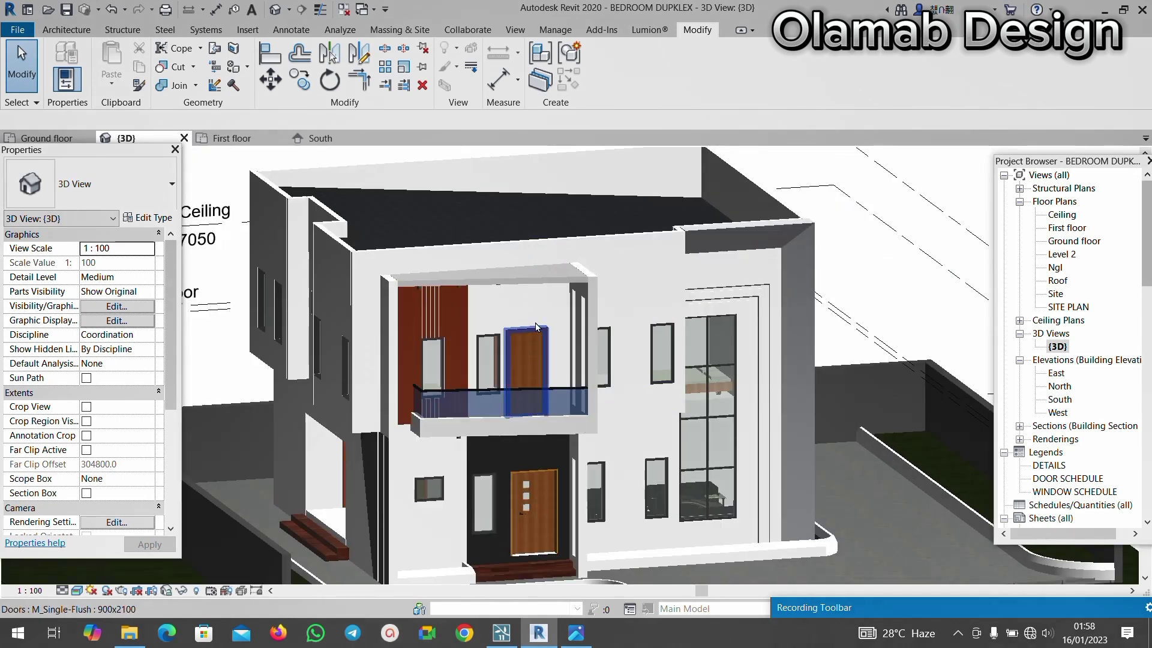
{"action": "scroll", "coordinate": [662, 248], "scroll_direction": "up", "scroll_amount": 2}
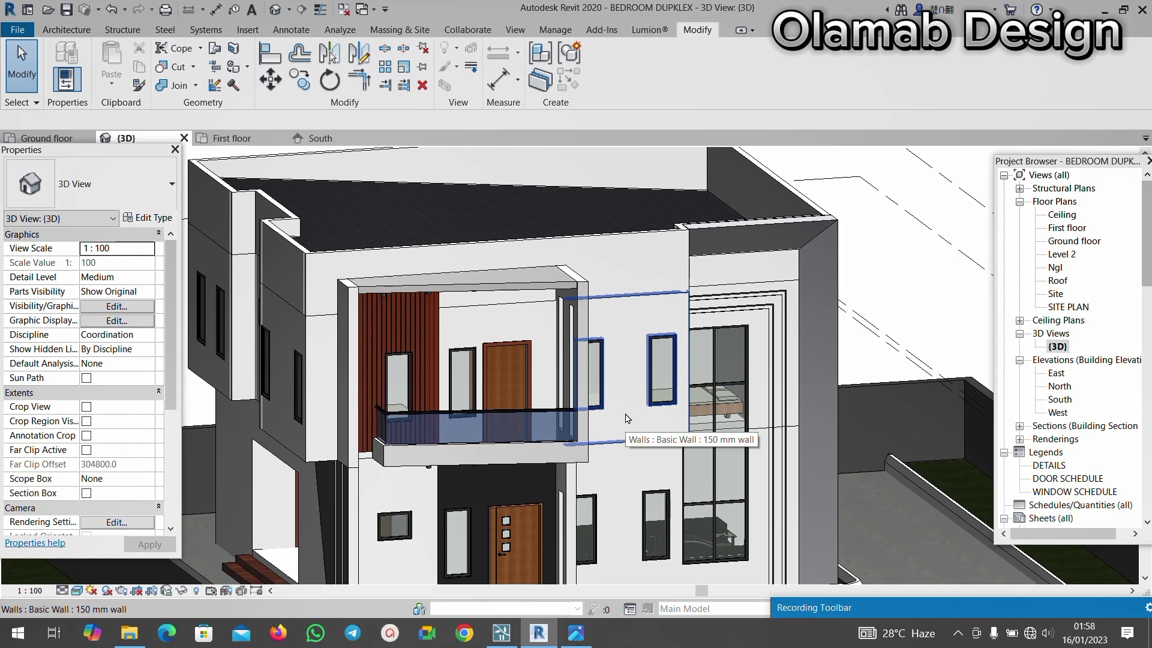
- Inspect the type properties and layer structure of the first-floor front wall beside the balcony, leaving them unedited
{"action": "scroll", "coordinate": [626, 422], "scroll_direction": "up", "scroll_amount": 1}
{"action": "left_click", "coordinate": [626, 433]}
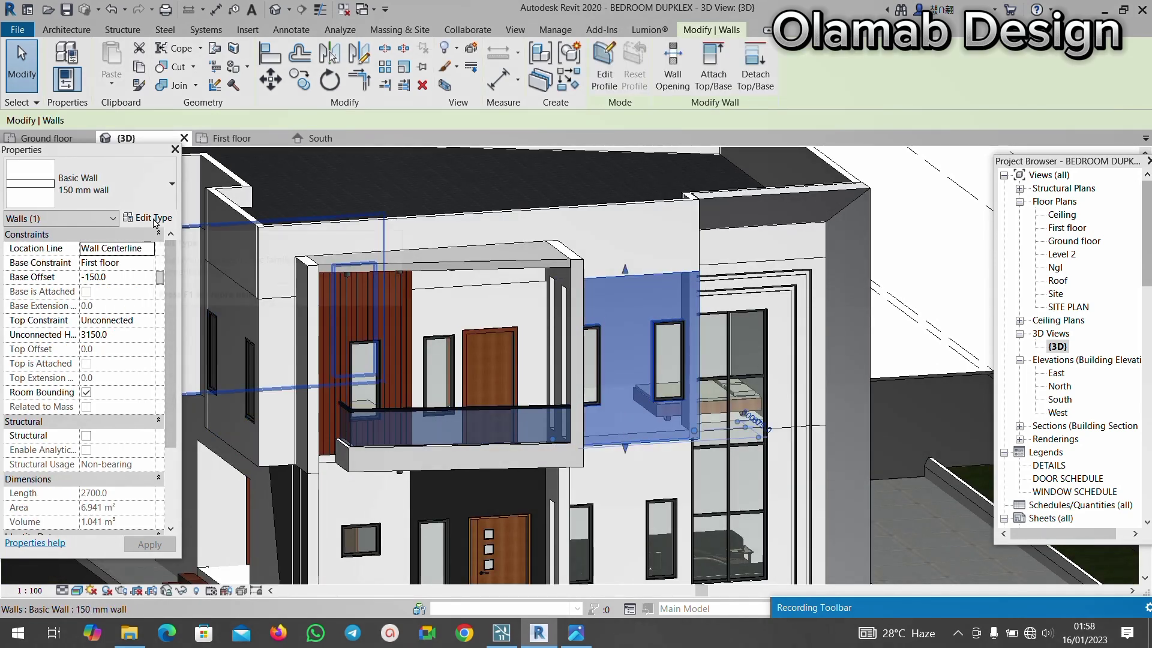
{"action": "left_click", "coordinate": [150, 218]}
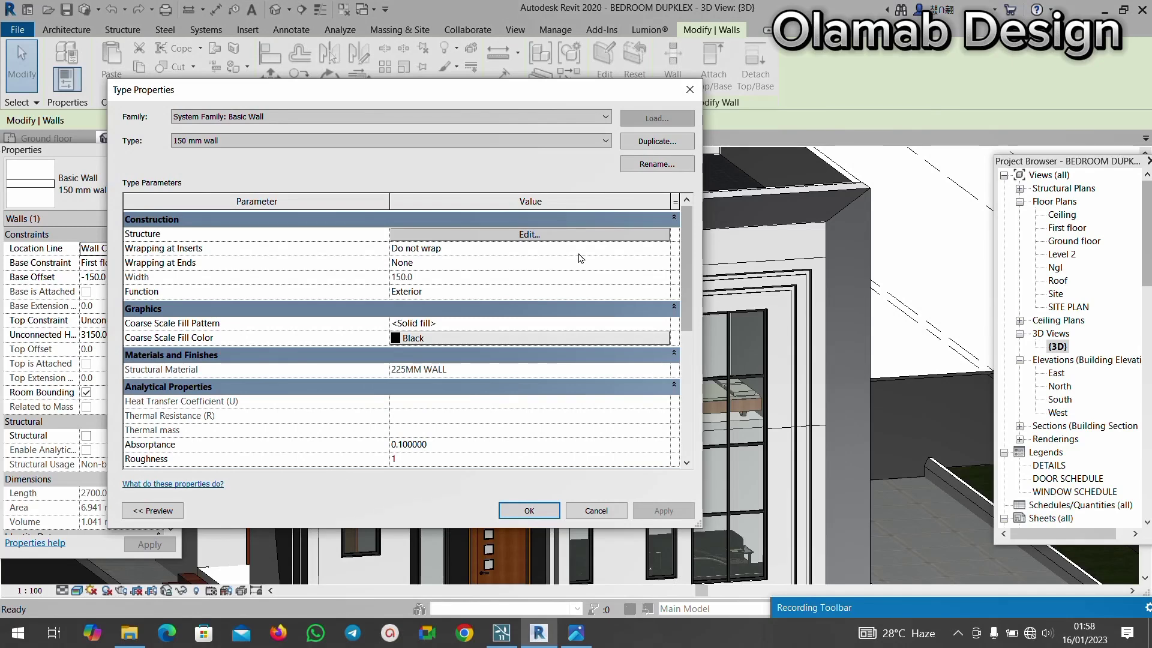
{"action": "left_click", "coordinate": [527, 235]}
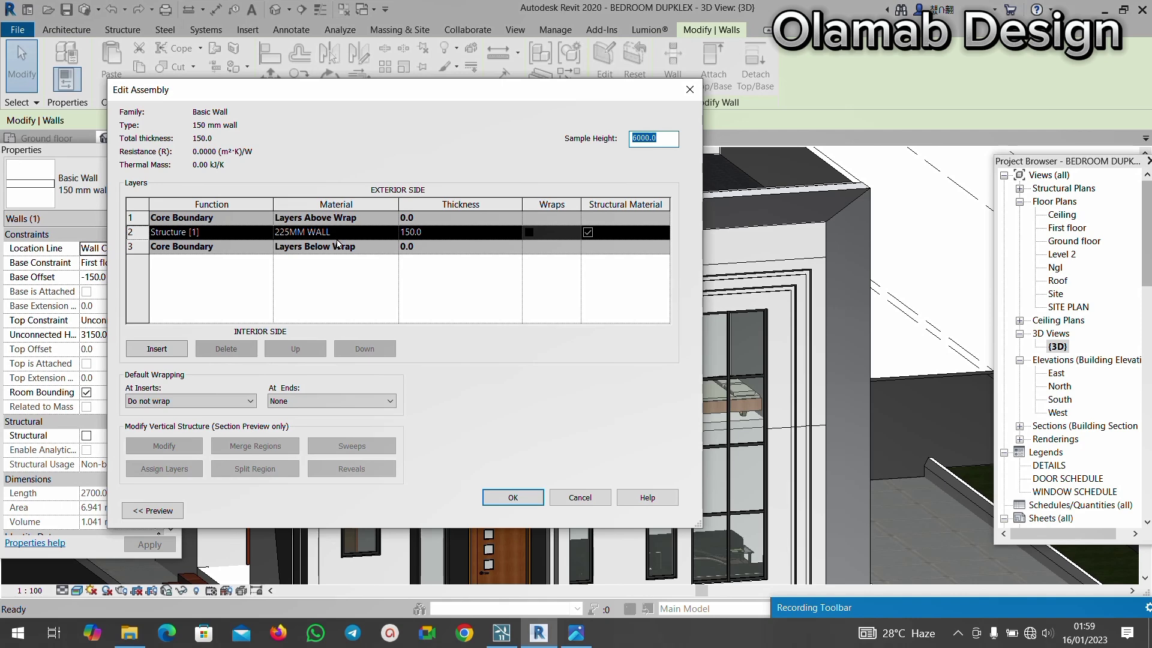
{"action": "left_click", "coordinate": [682, 93]}
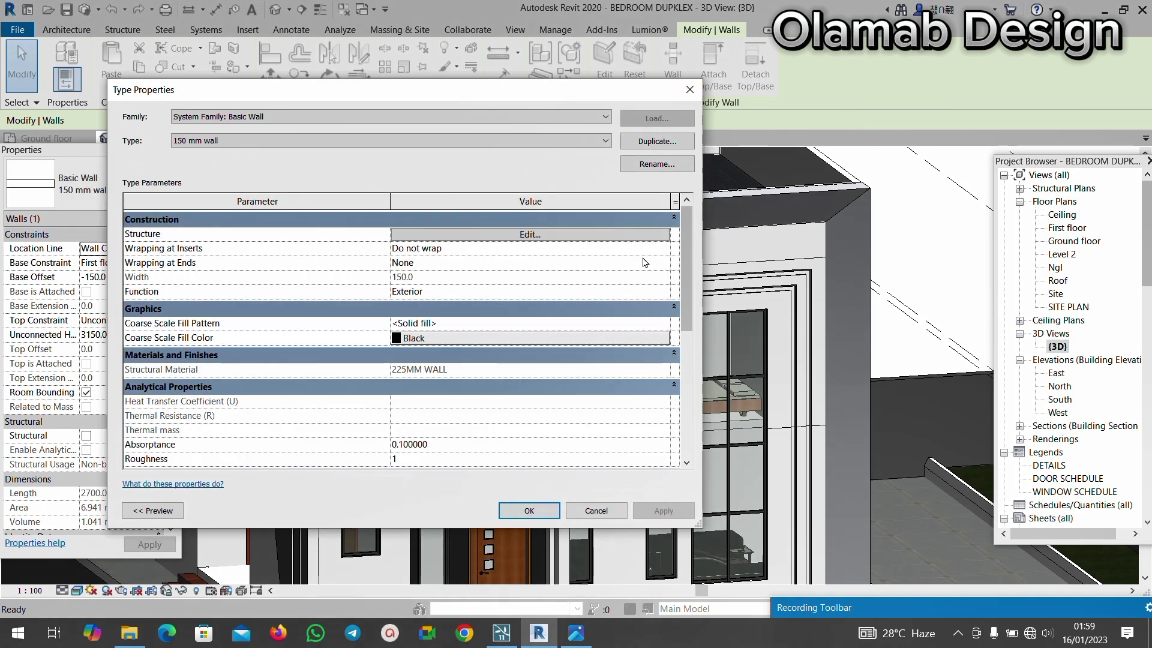
{"action": "left_click", "coordinate": [685, 98]}
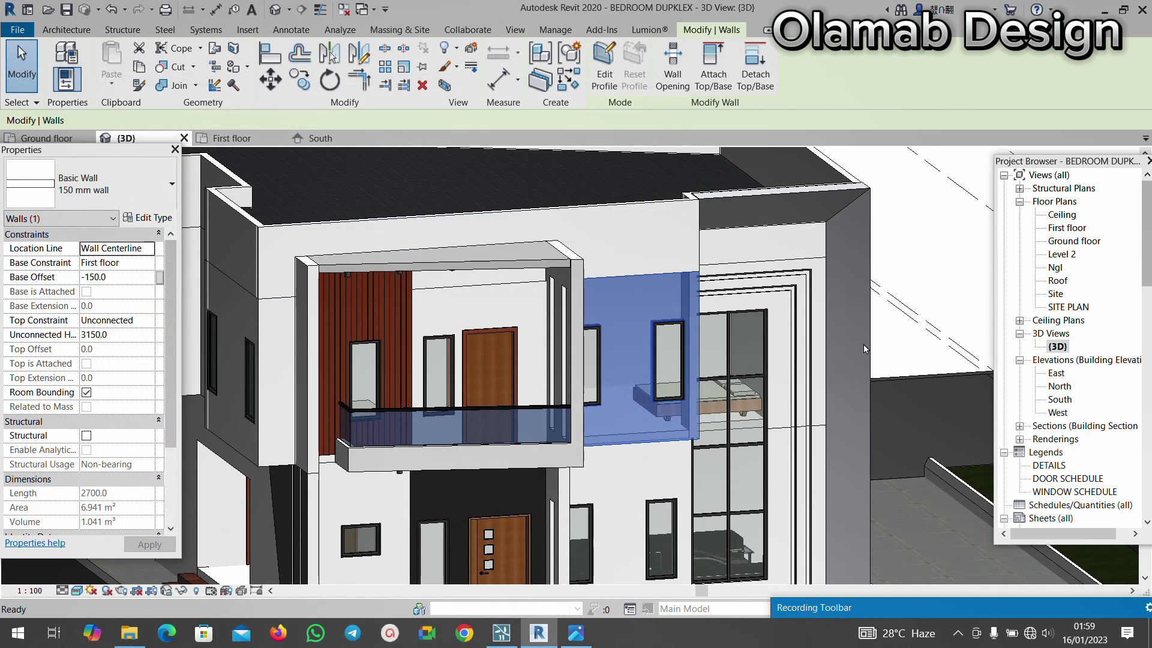
- Open the in-place sweep framing the facade beside the tall window, check its material, and finish the model
{"action": "left_click", "coordinate": [862, 343]}
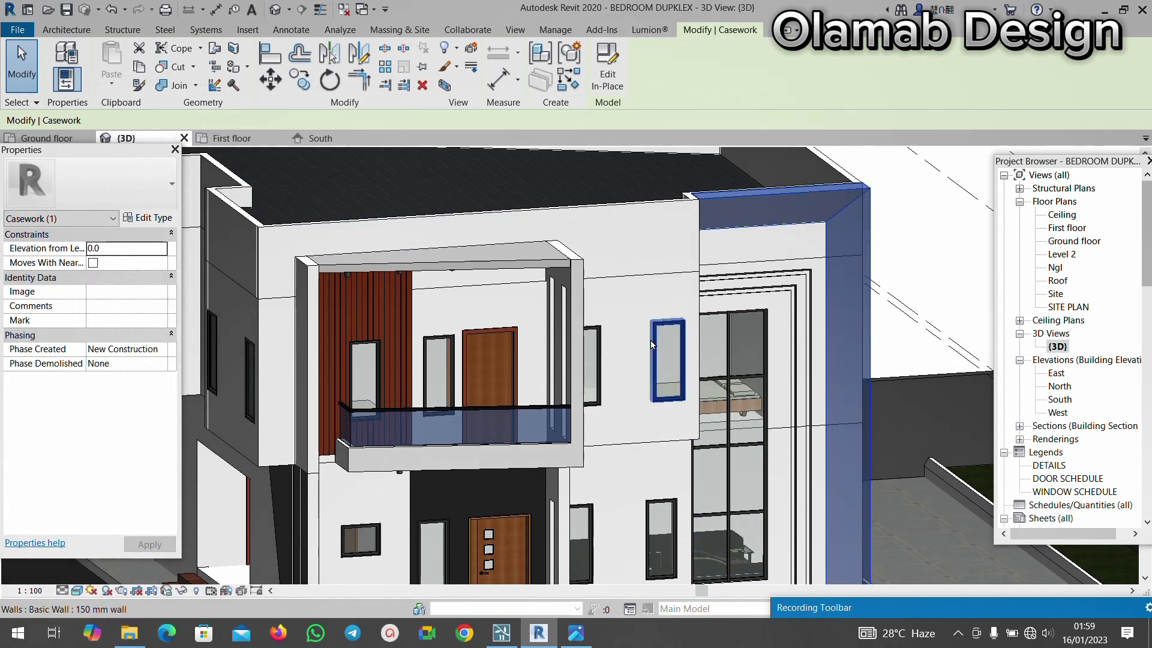
{"action": "left_click", "coordinate": [607, 67]}
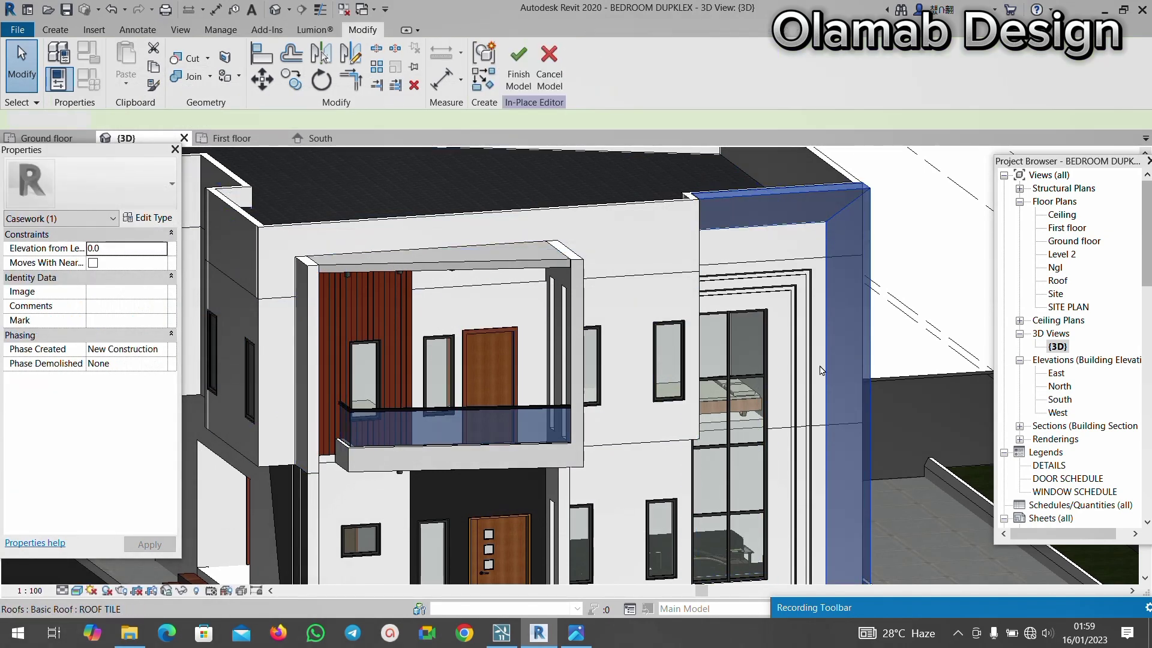
{"action": "left_click", "coordinate": [862, 395]}
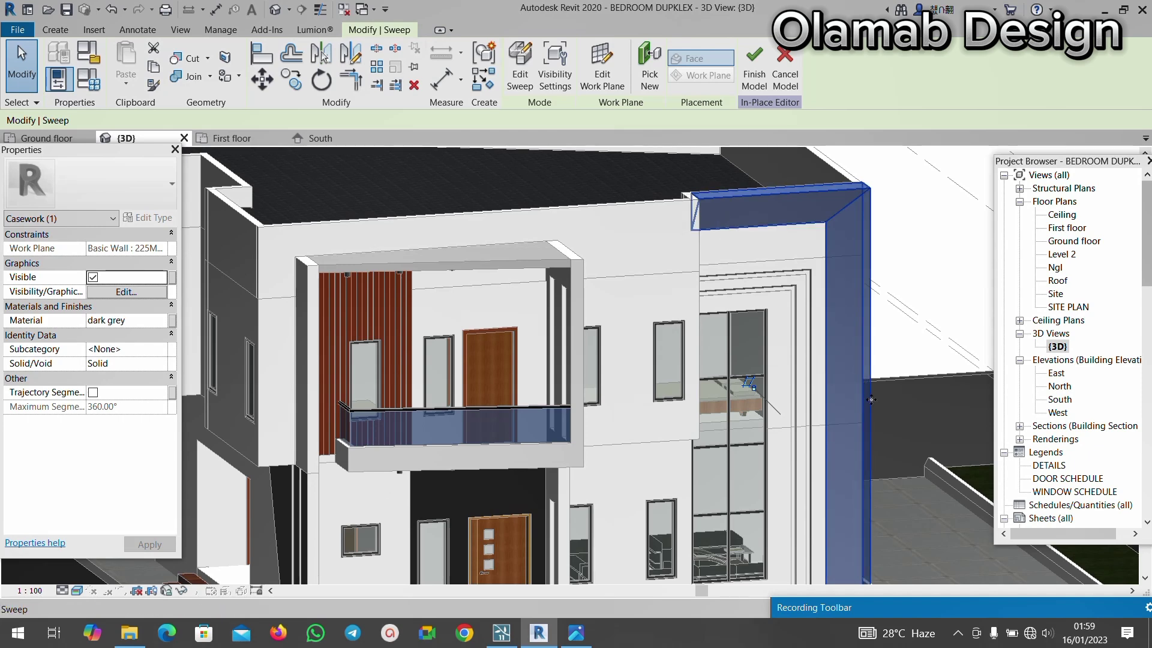
{"action": "scroll", "coordinate": [866, 390], "scroll_direction": "up", "scroll_amount": 2}
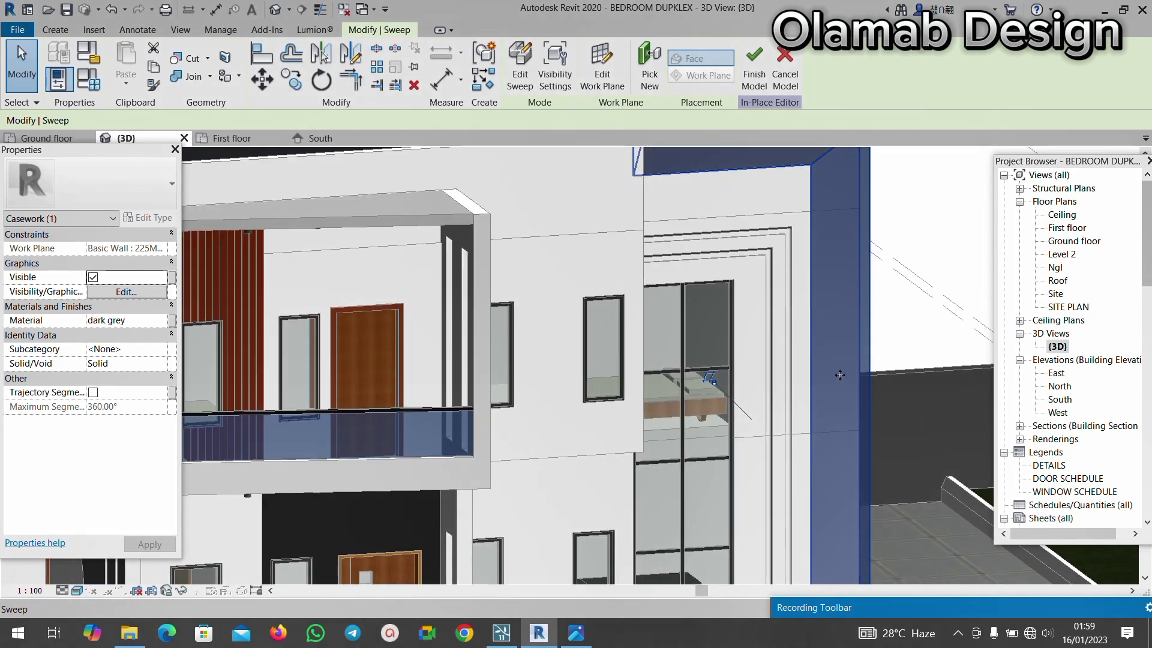
{"action": "scroll", "coordinate": [825, 325], "scroll_direction": "down", "scroll_amount": 5}
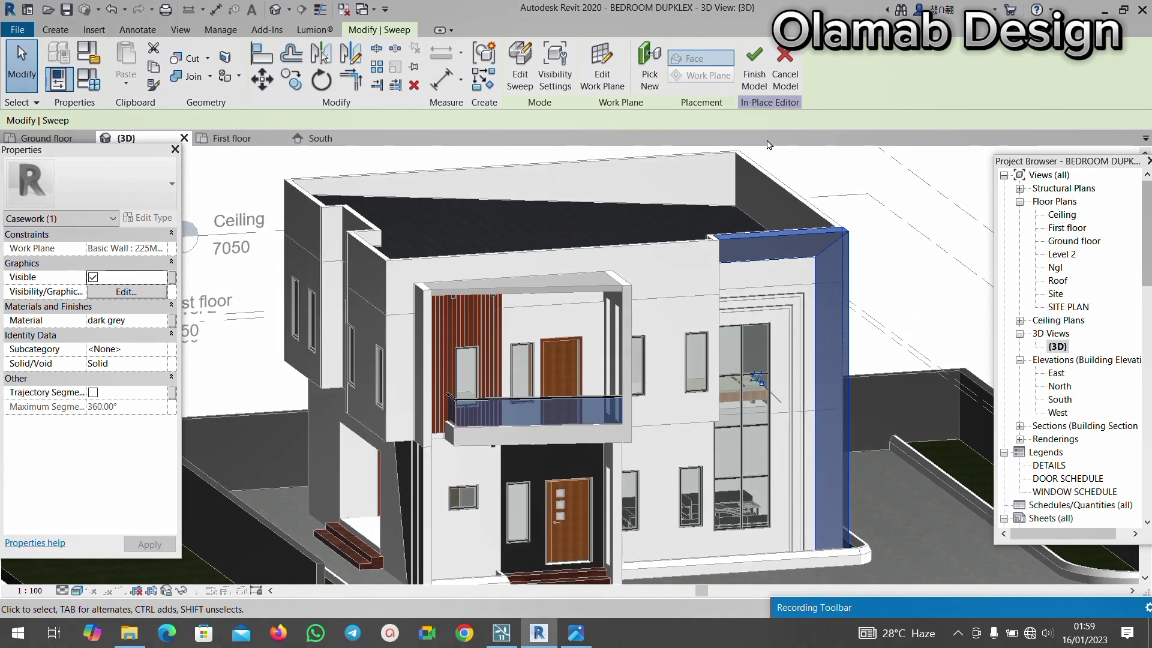
{"action": "left_click", "coordinate": [754, 66]}
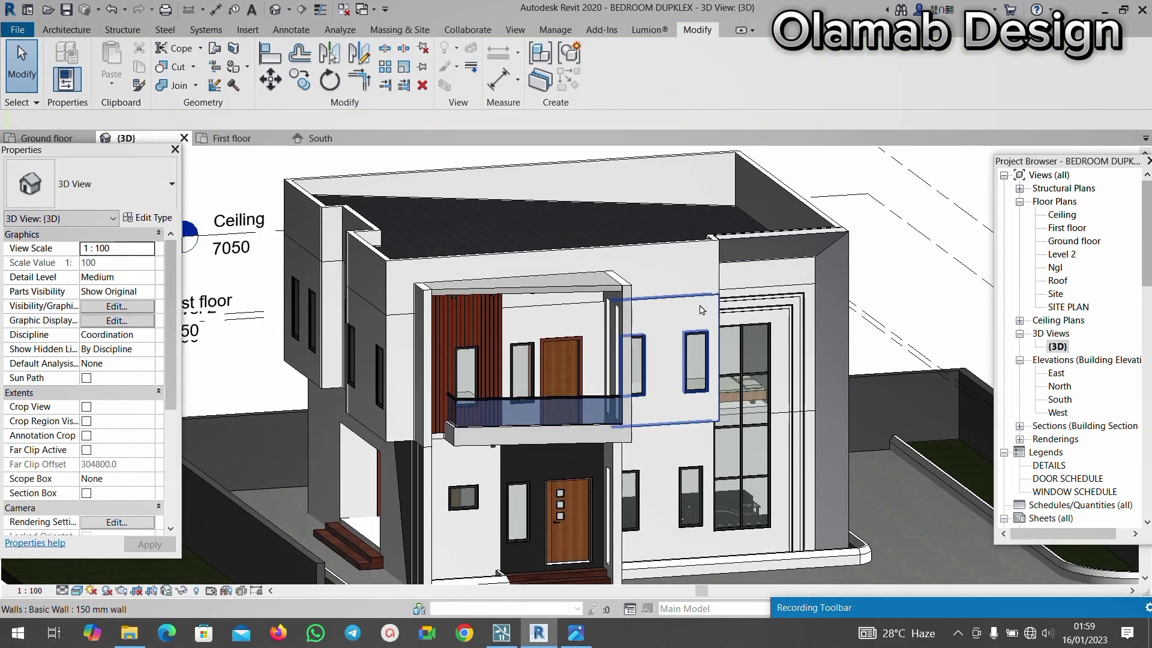
- Open one wooden cladding strip on the balcony wall for in-place editing, check its extrusion material, and finish the model
{"action": "scroll", "coordinate": [549, 327], "scroll_direction": "down", "scroll_amount": 1}
{"action": "scroll", "coordinate": [508, 263], "scroll_direction": "up", "scroll_amount": 2}
{"action": "scroll", "coordinate": [502, 255], "scroll_direction": "down", "scroll_amount": 1}
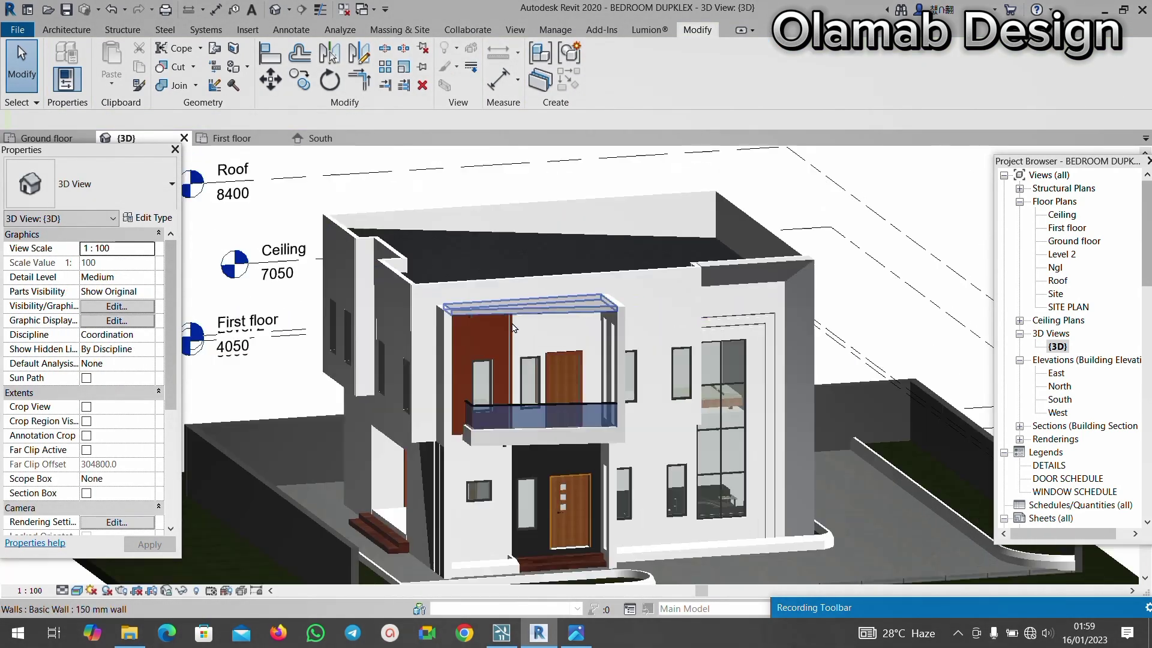
{"action": "scroll", "coordinate": [465, 322], "scroll_direction": "up", "scroll_amount": 6}
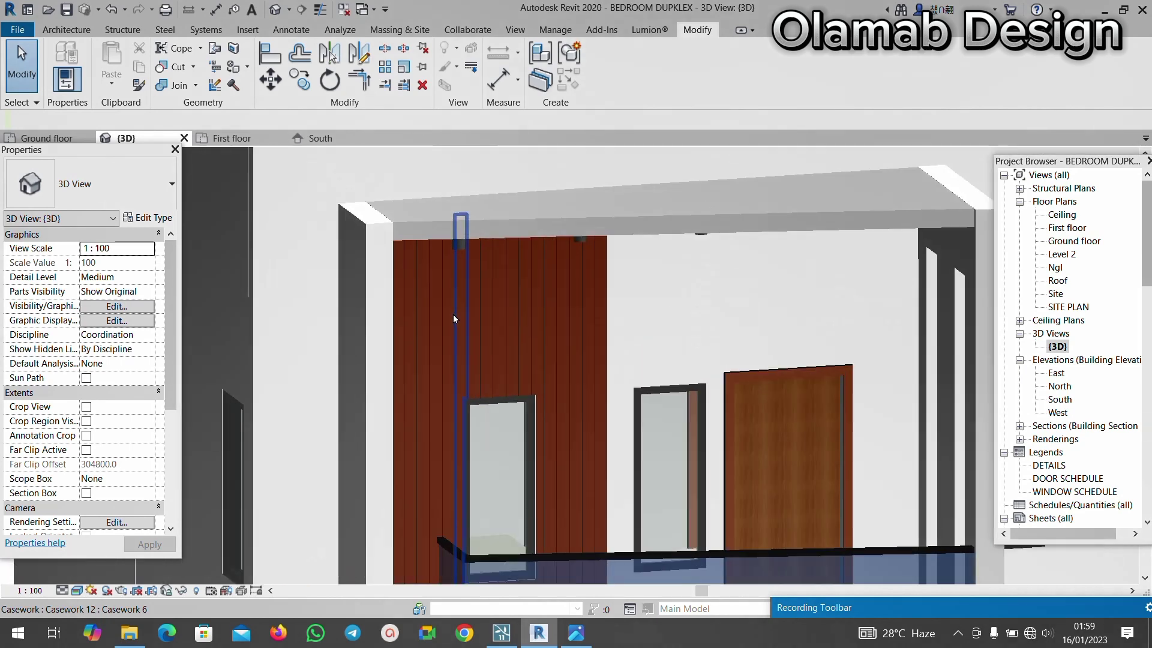
{"action": "left_click", "coordinate": [454, 325]}
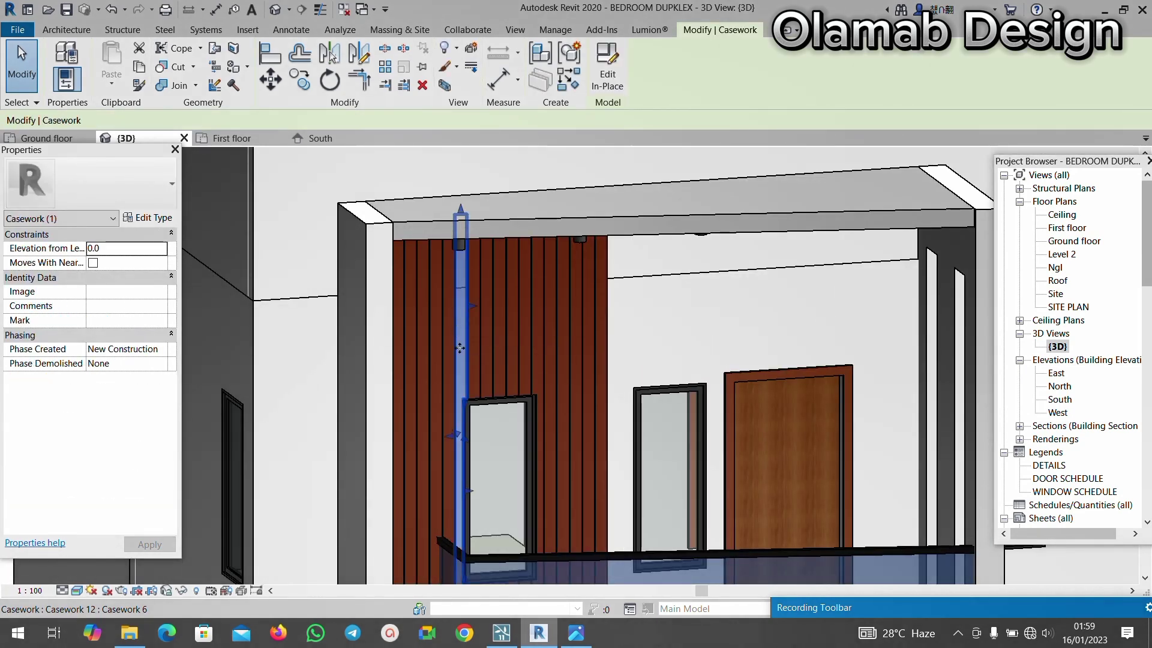
{"action": "scroll", "coordinate": [460, 363], "scroll_direction": "up", "scroll_amount": 1}
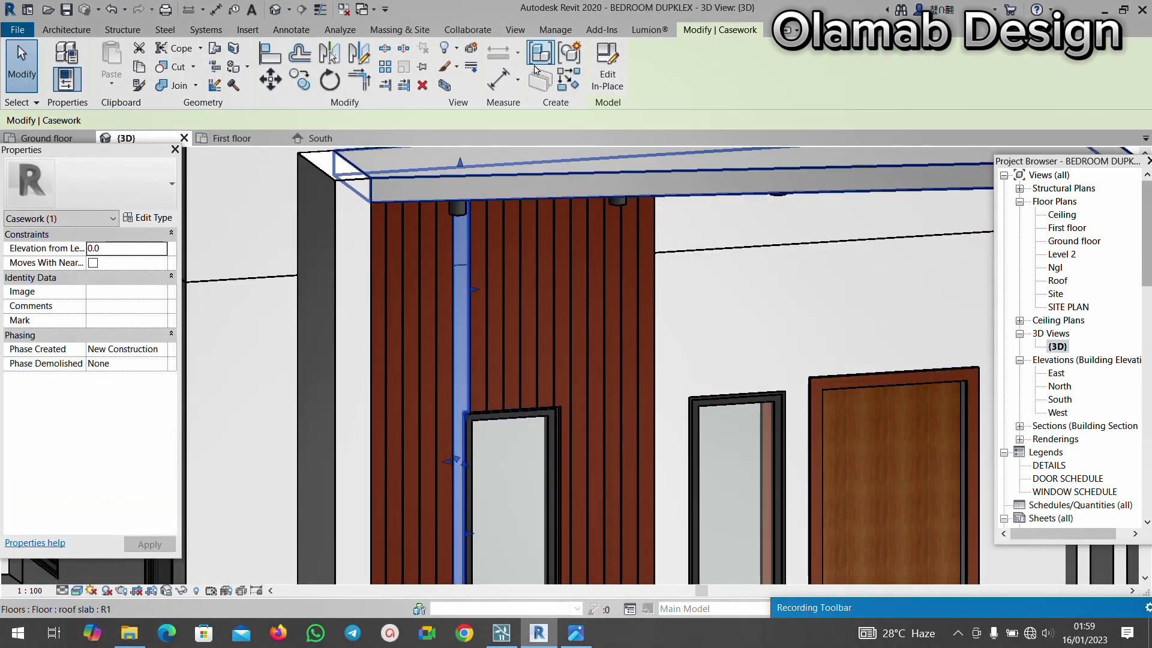
{"action": "left_click", "coordinate": [601, 71]}
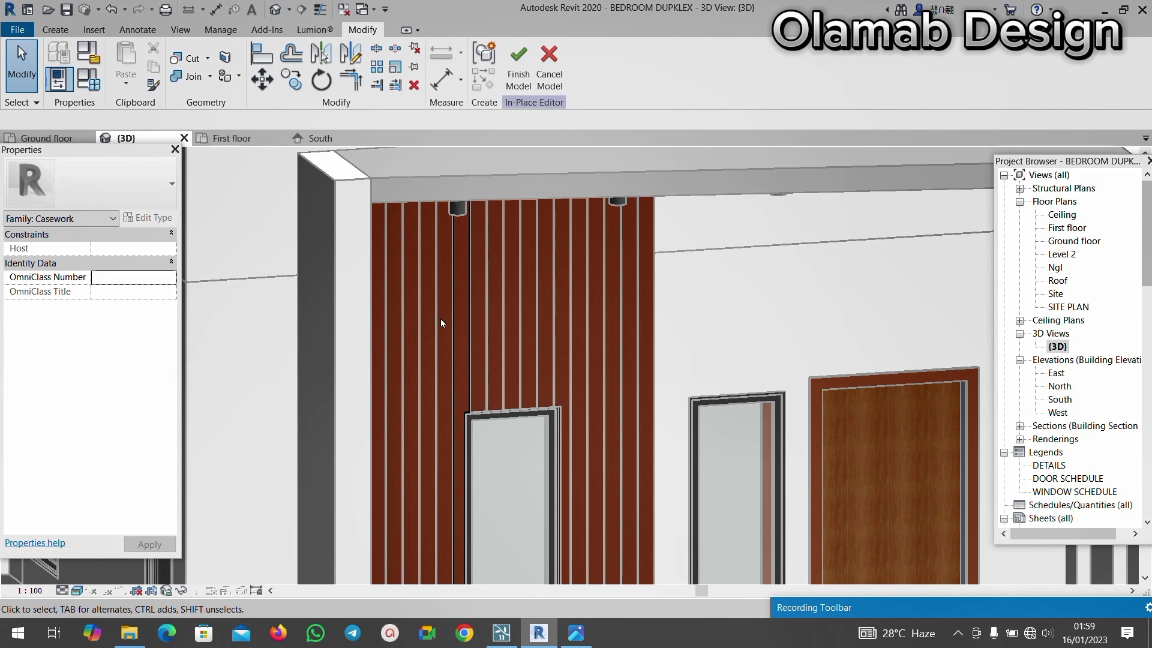
{"action": "left_click", "coordinate": [455, 312]}
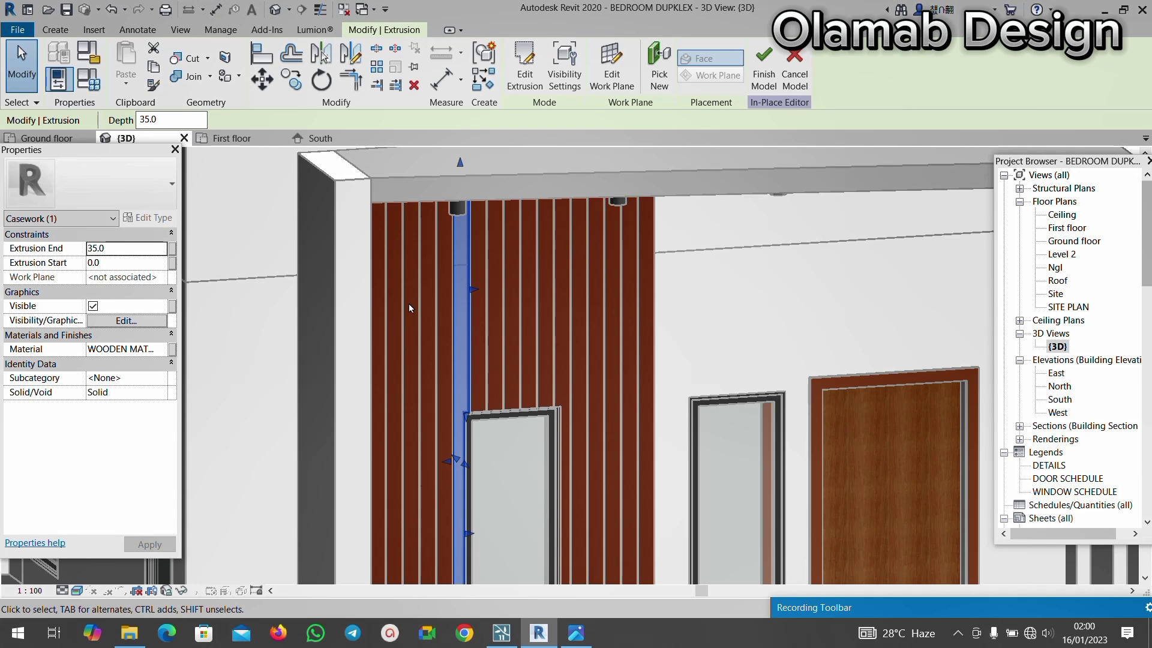
{"action": "scroll", "coordinate": [408, 303], "scroll_direction": "down", "scroll_amount": 2}
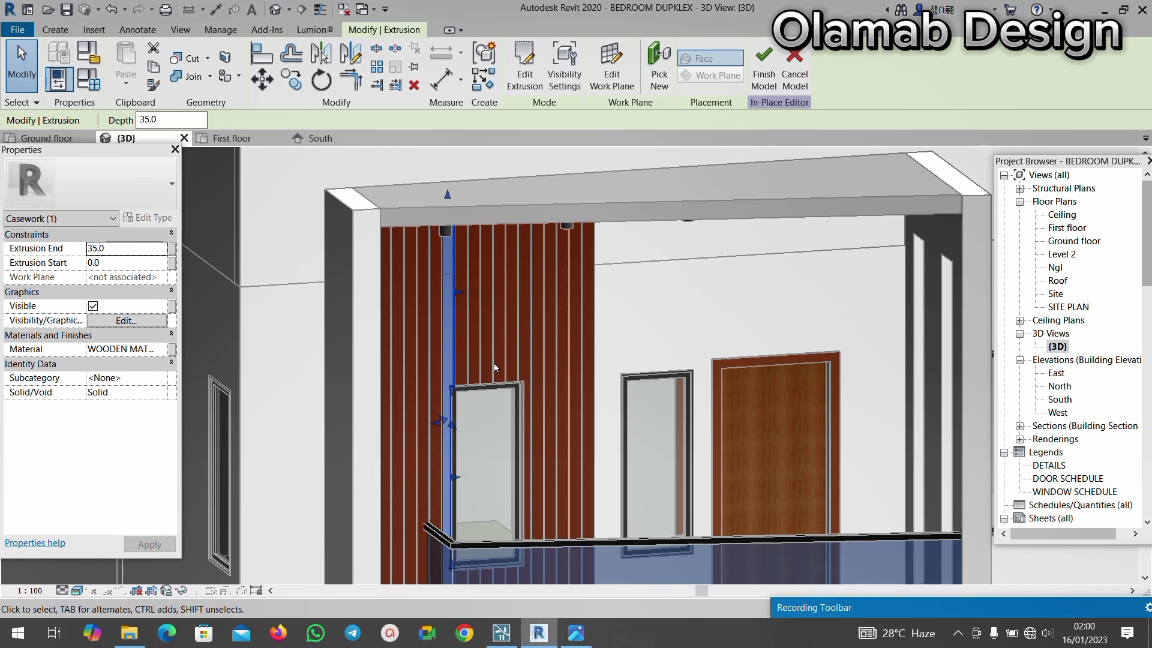
{"action": "scroll", "coordinate": [469, 348], "scroll_direction": "down", "scroll_amount": 2}
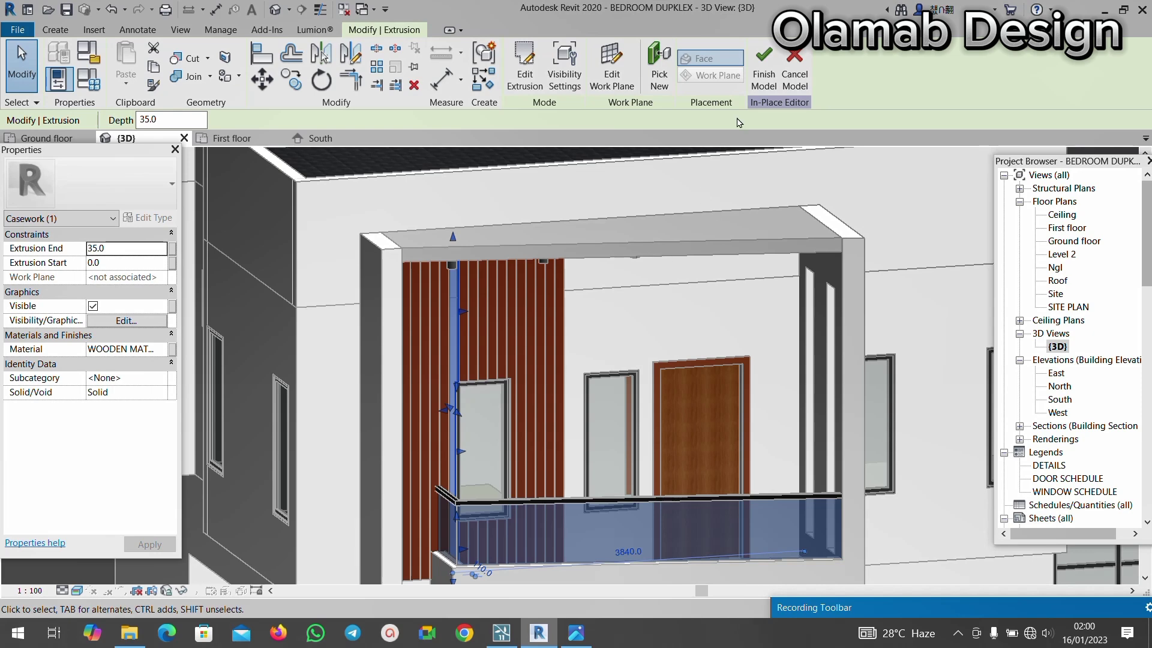
{"action": "left_click", "coordinate": [764, 69]}
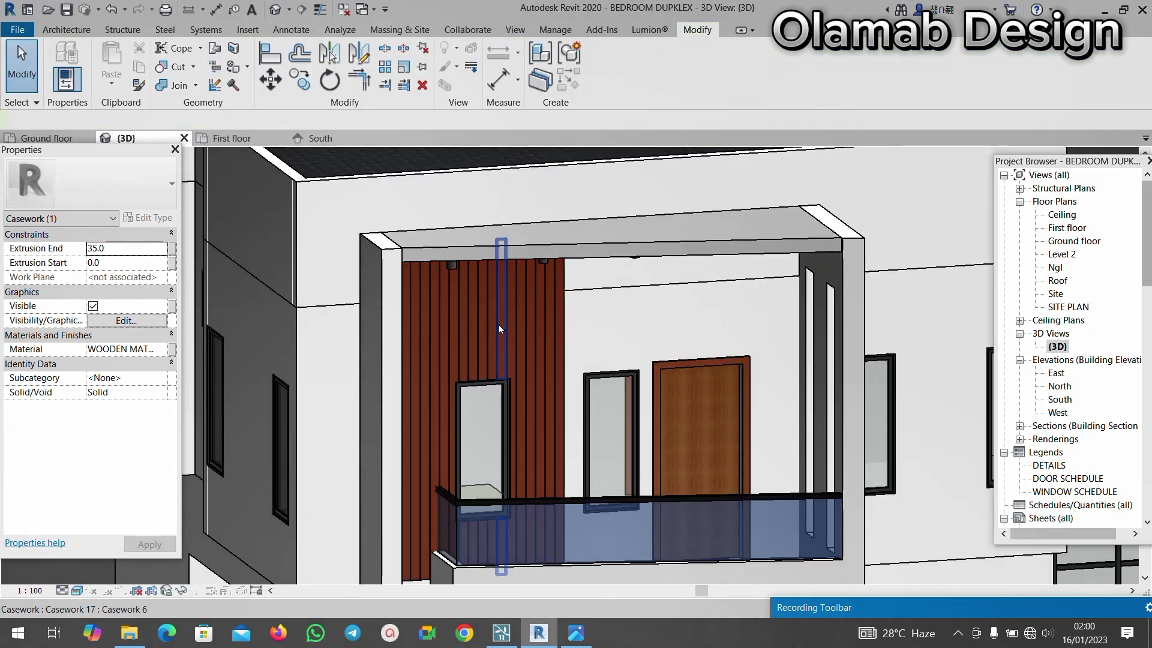
{"action": "key", "text": "Escape"}
- Examine the whole duplex and its fenced compound in the 3D view, from the side entrance to the front
{"action": "scroll", "coordinate": [498, 328], "scroll_direction": "down", "scroll_amount": 5}
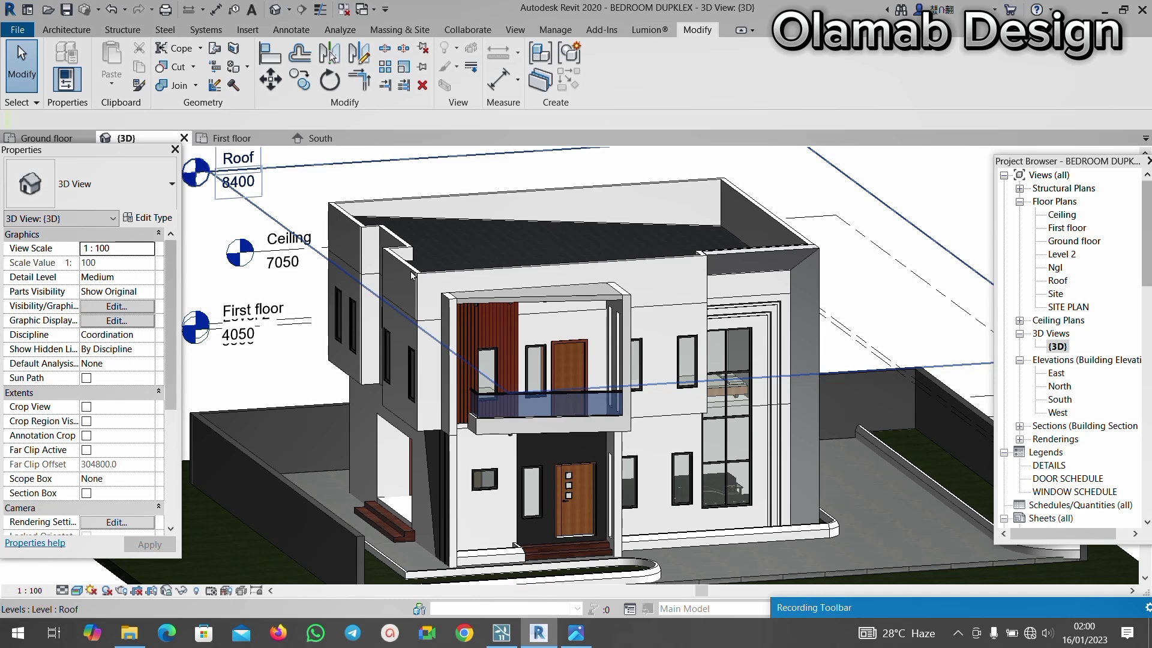
{"action": "scroll", "coordinate": [414, 304], "scroll_direction": "down", "scroll_amount": 3}
{"action": "scroll", "coordinate": [459, 349], "scroll_direction": "up", "scroll_amount": 2}
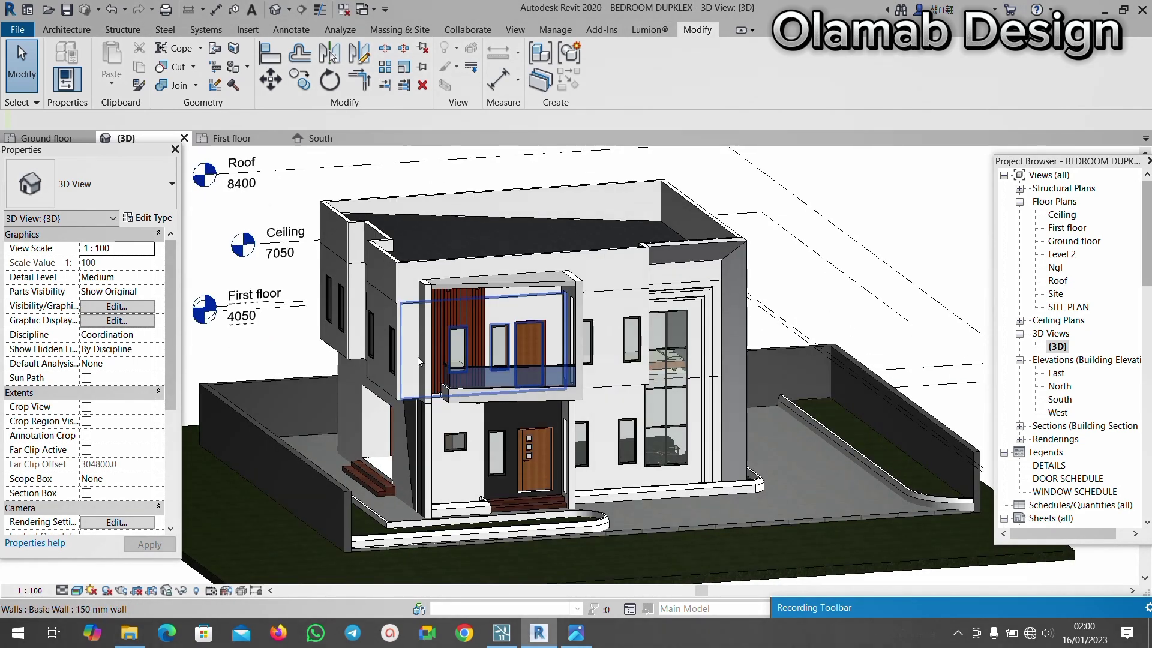
{"action": "scroll", "coordinate": [435, 315], "scroll_direction": "down", "scroll_amount": 2}
{"action": "scroll", "coordinate": [422, 295], "scroll_direction": "up", "scroll_amount": 2}
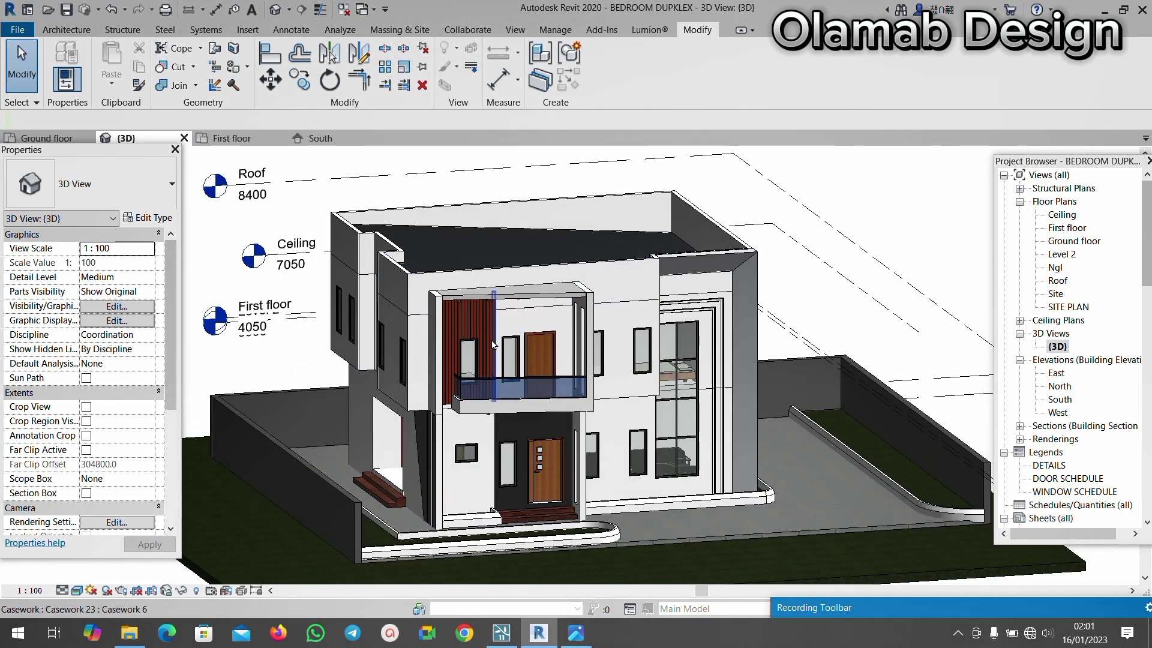
{"action": "scroll", "coordinate": [493, 345], "scroll_direction": "down", "scroll_amount": 2}
{"action": "scroll", "coordinate": [430, 382], "scroll_direction": "up", "scroll_amount": 1}
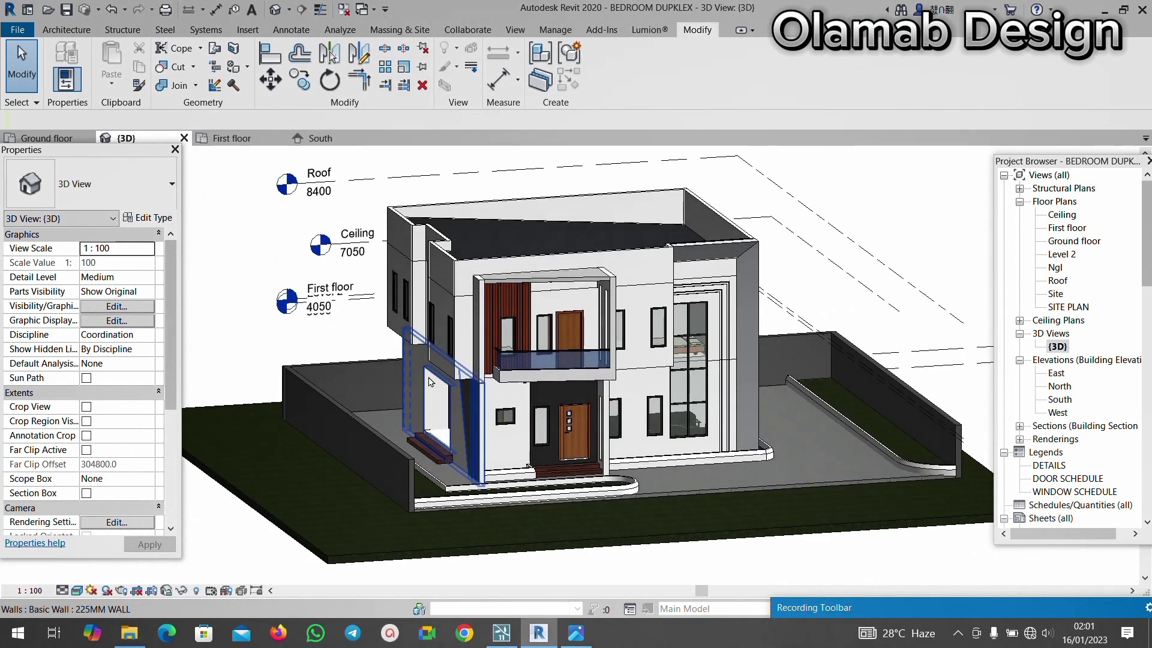
{"action": "scroll", "coordinate": [435, 381], "scroll_direction": "up", "scroll_amount": 2}
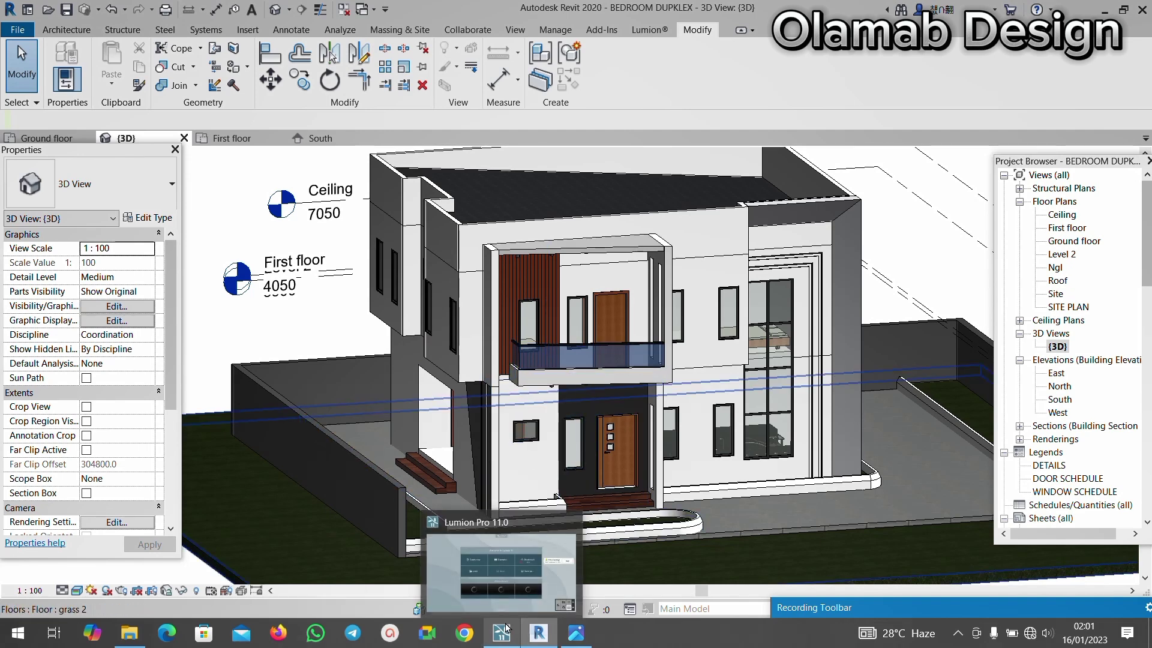
- Switch to Lumion, view the environments offered for a new project, and return to the welcome page
{"action": "left_click", "coordinate": [506, 628]}
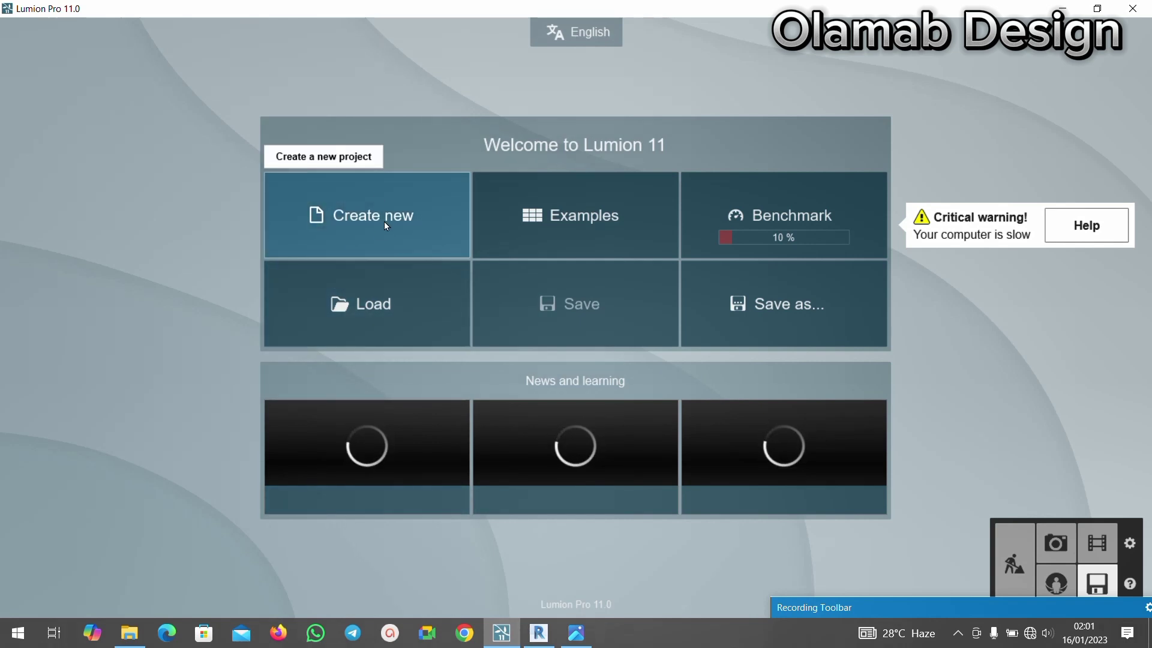
{"action": "left_click", "coordinate": [356, 240]}
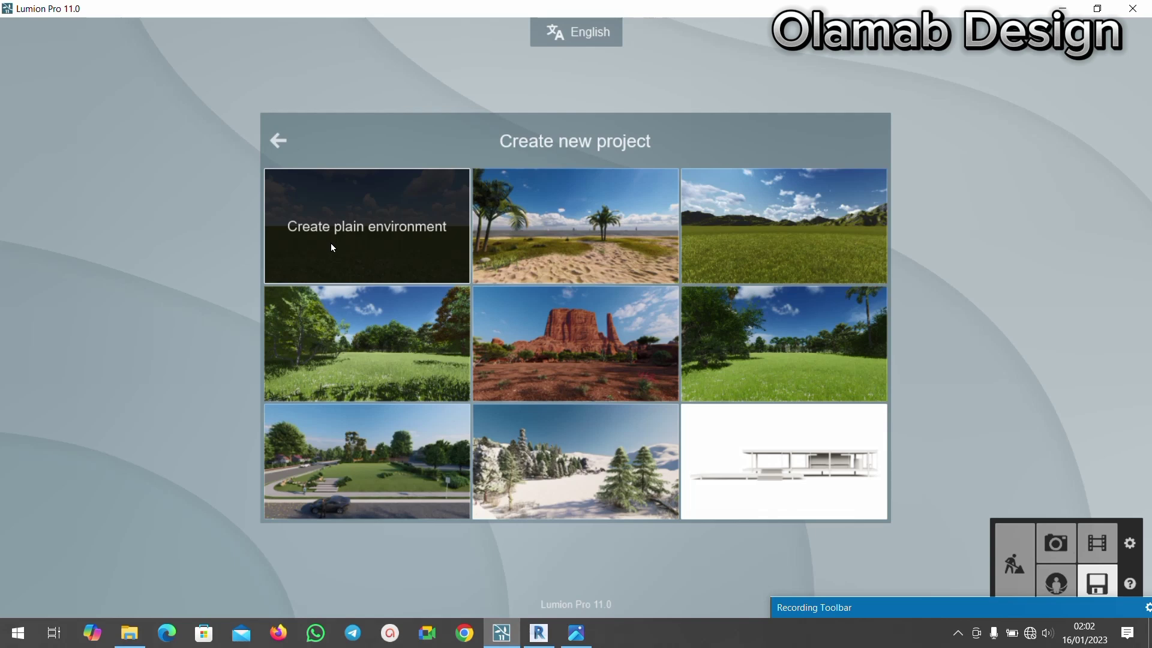
{"action": "left_click", "coordinate": [274, 153]}
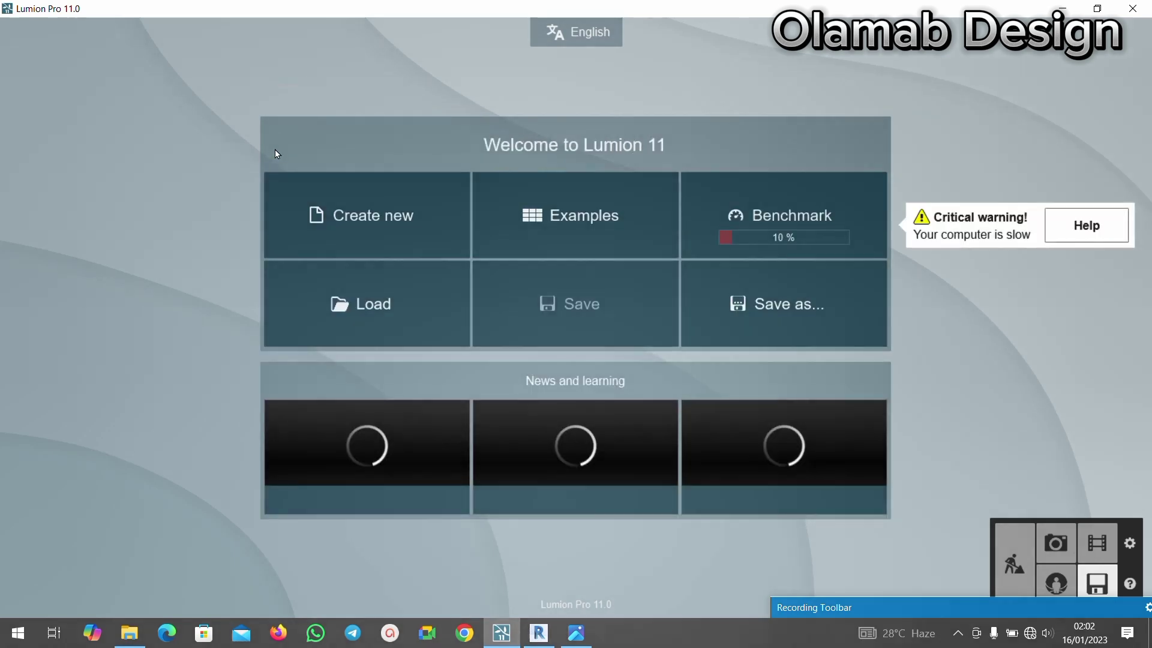
- Look through the example scenes, benchmark results and saved projects, and return to the welcome page
{"action": "left_click", "coordinate": [592, 214]}
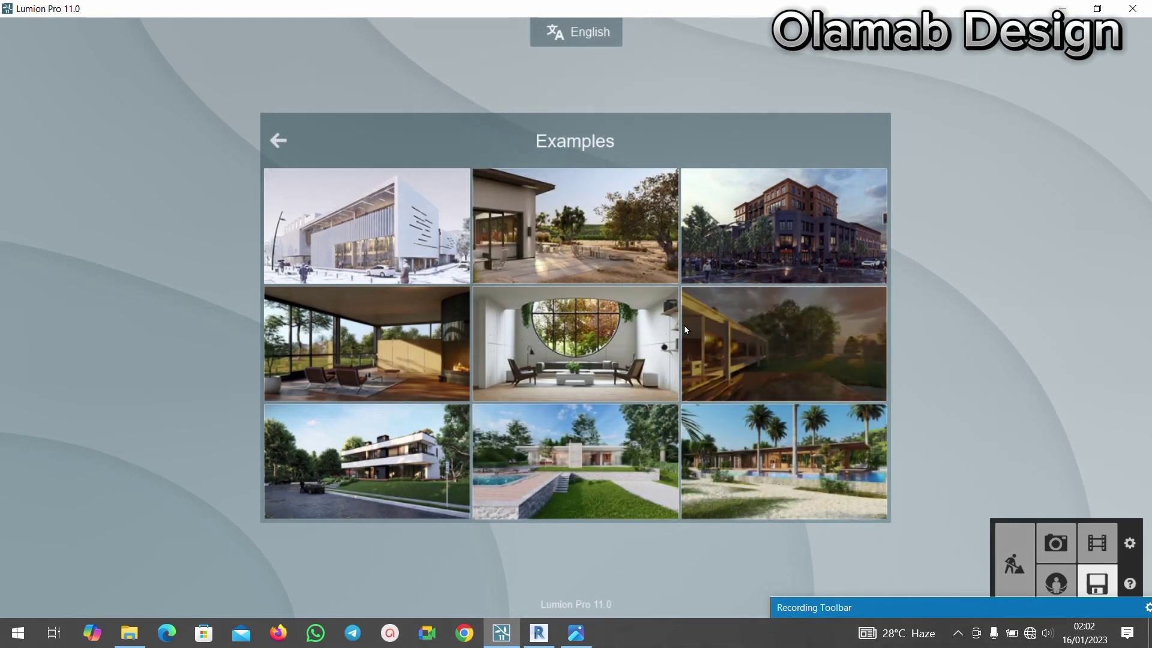
{"action": "left_click", "coordinate": [281, 141]}
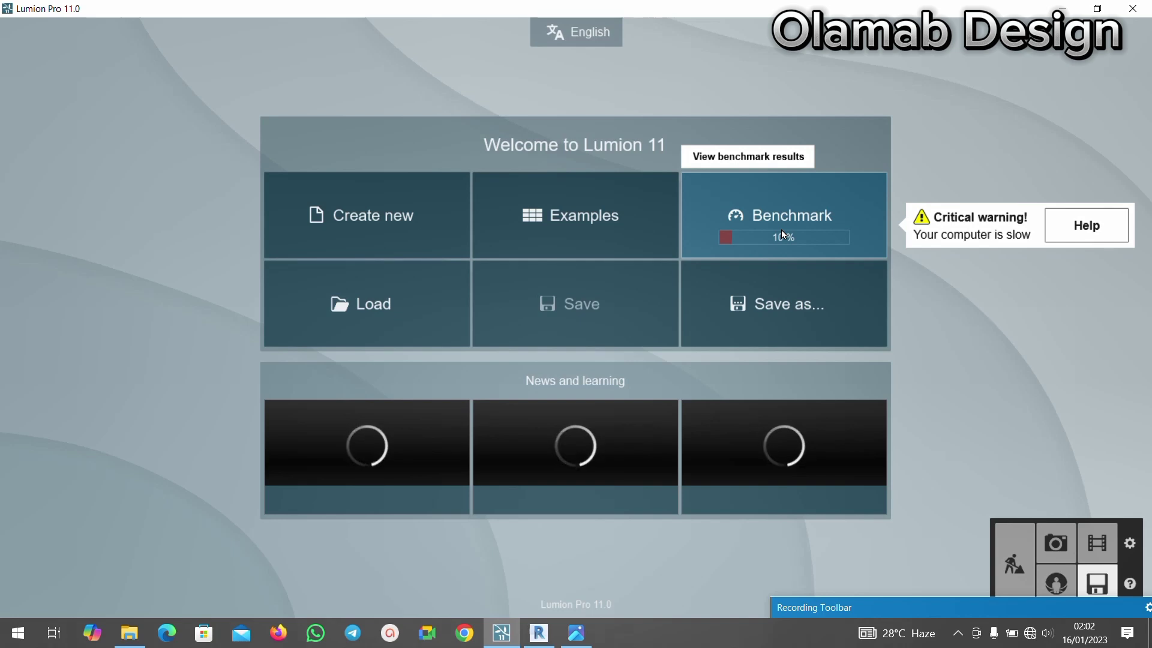
{"action": "left_click", "coordinate": [781, 230]}
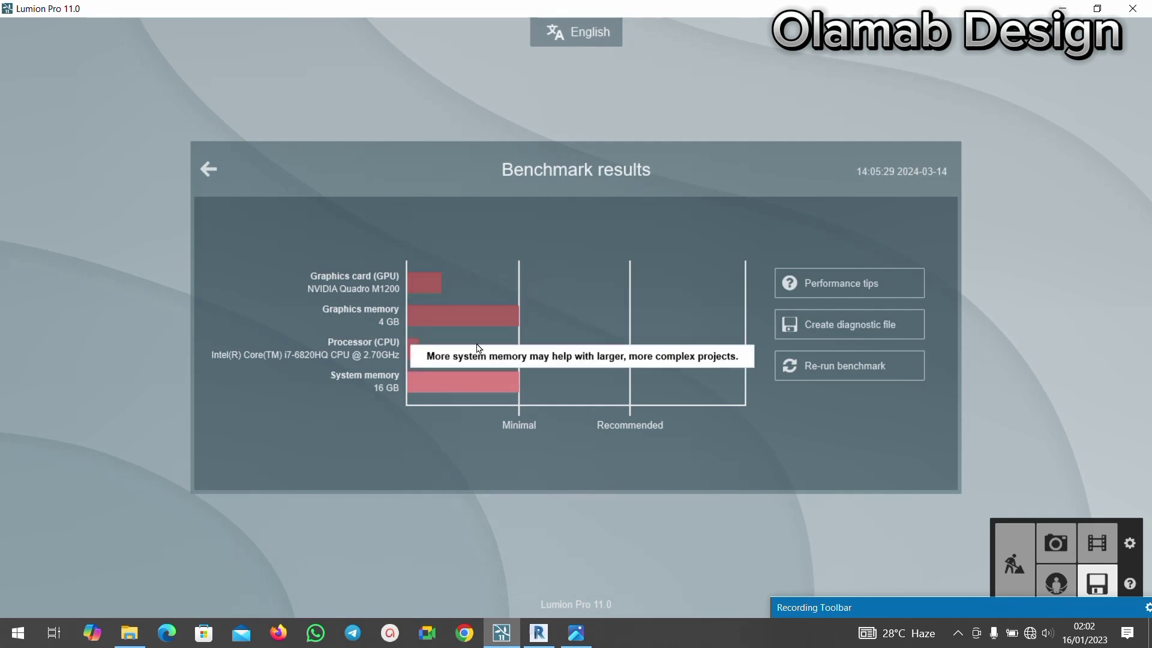
{"action": "left_click", "coordinate": [213, 170]}
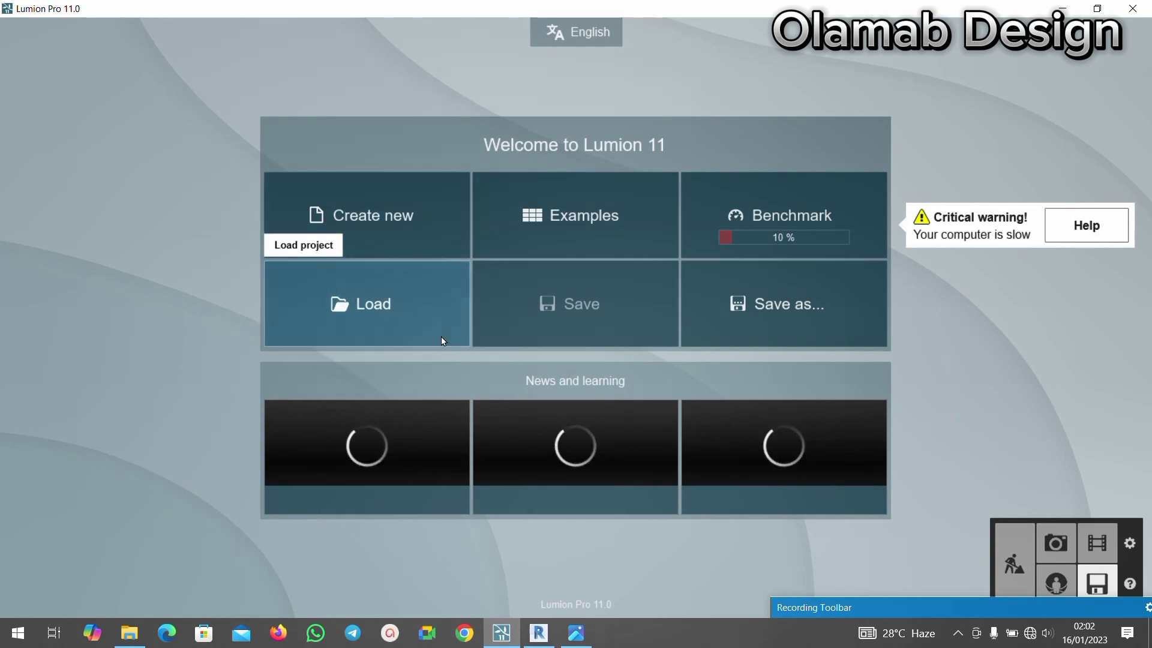
{"action": "left_click", "coordinate": [373, 301]}
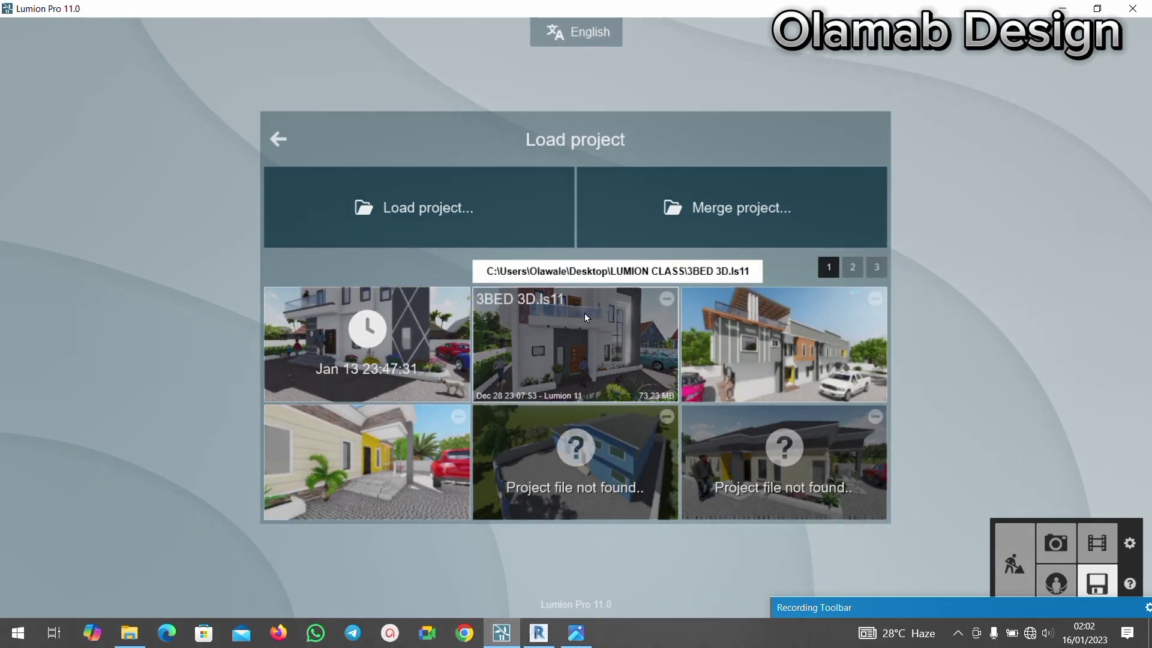
{"action": "left_click", "coordinate": [278, 143]}
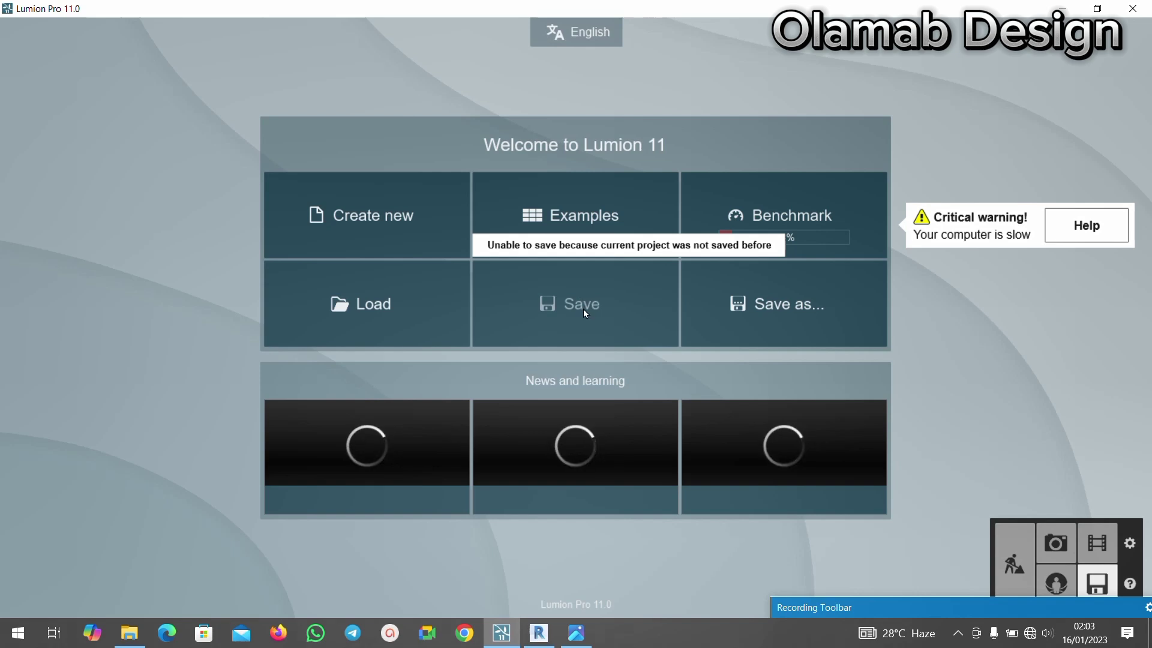
- Create a new project with the plain environment
{"action": "left_click", "coordinate": [412, 220]}
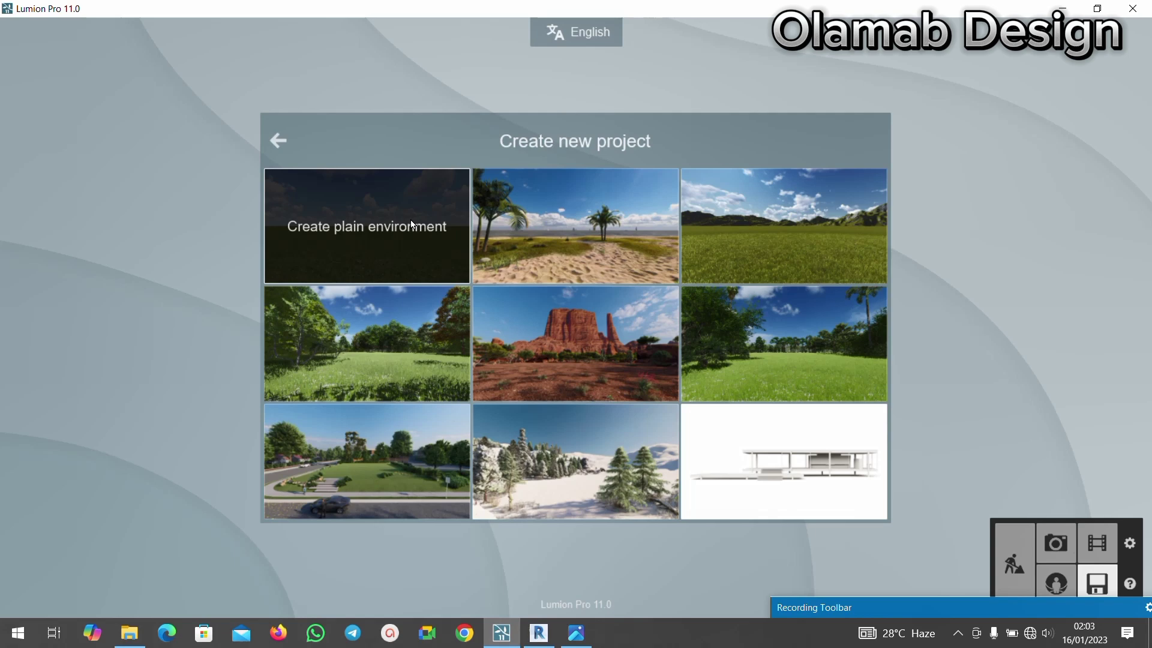
{"action": "left_click", "coordinate": [411, 224]}
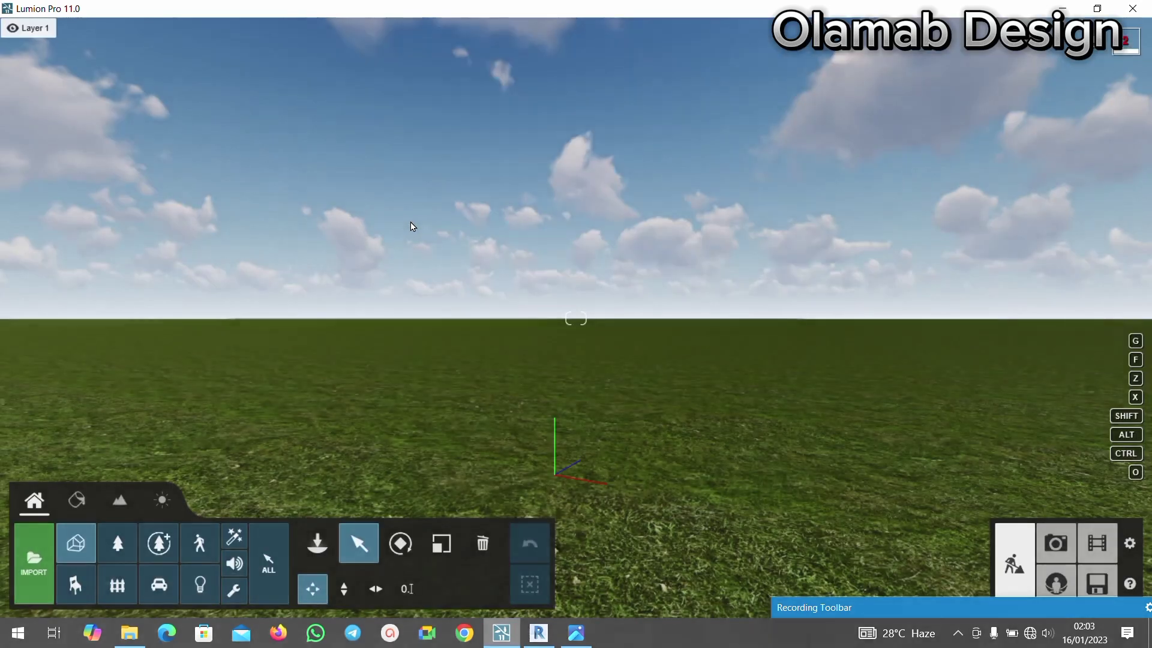
{"action": "scroll", "coordinate": [453, 328], "scroll_direction": "down", "scroll_amount": 2}
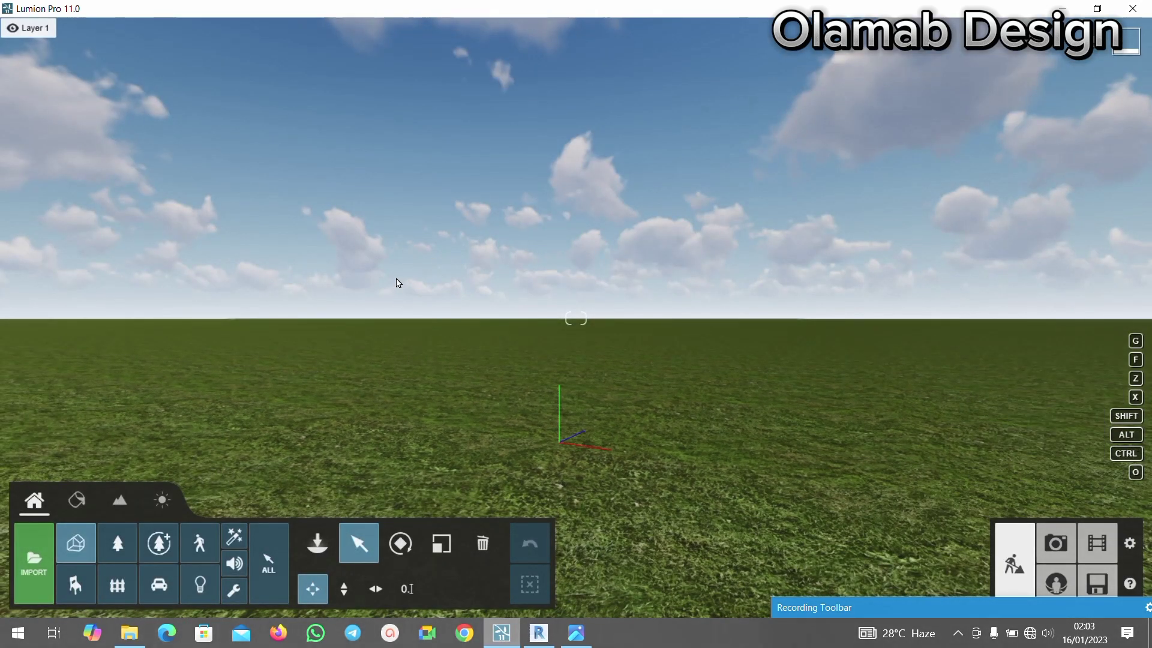
{"action": "scroll", "coordinate": [529, 318], "scroll_direction": "down", "scroll_amount": 1}
{"action": "scroll", "coordinate": [498, 386], "scroll_direction": "up", "scroll_amount": 2}
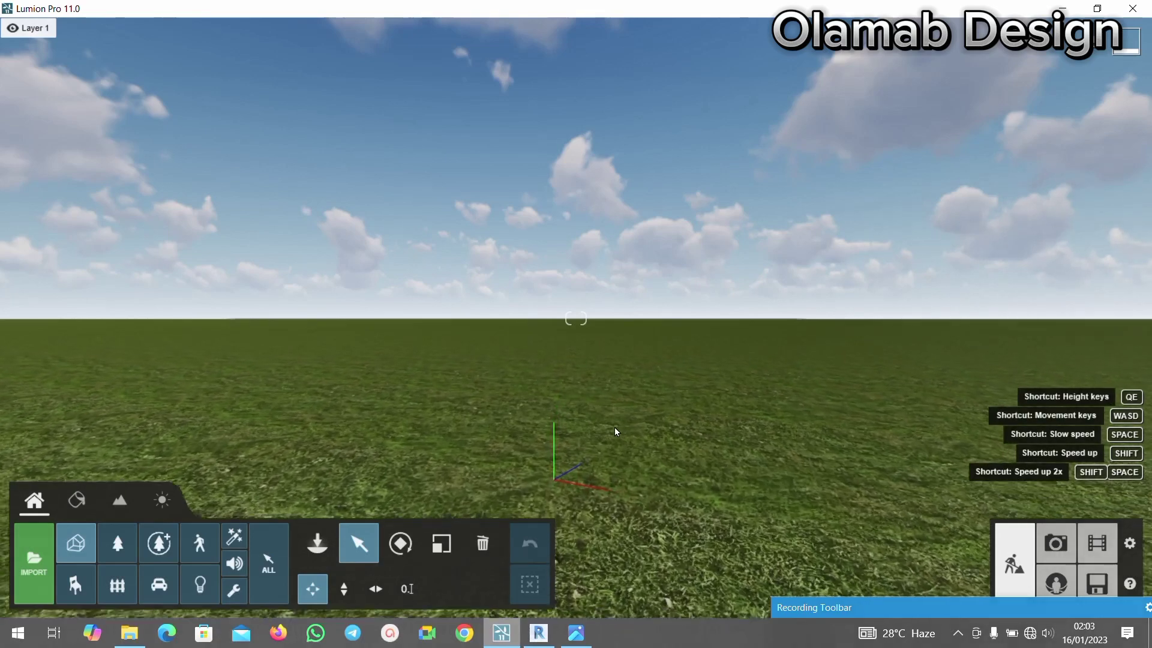
{"action": "scroll", "coordinate": [494, 382], "scroll_direction": "down", "scroll_amount": 1}
{"action": "scroll", "coordinate": [494, 384], "scroll_direction": "down", "scroll_amount": 2}
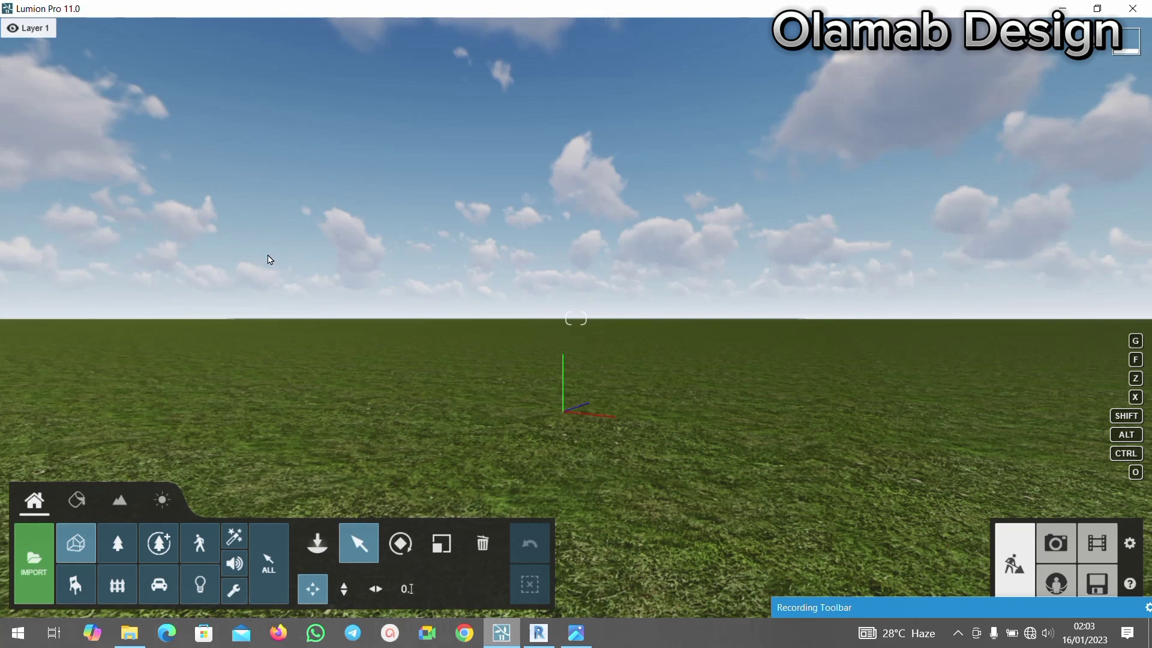
- View the file dialog for importing a new model and close it without importing anything
{"action": "left_click", "coordinate": [33, 563]}
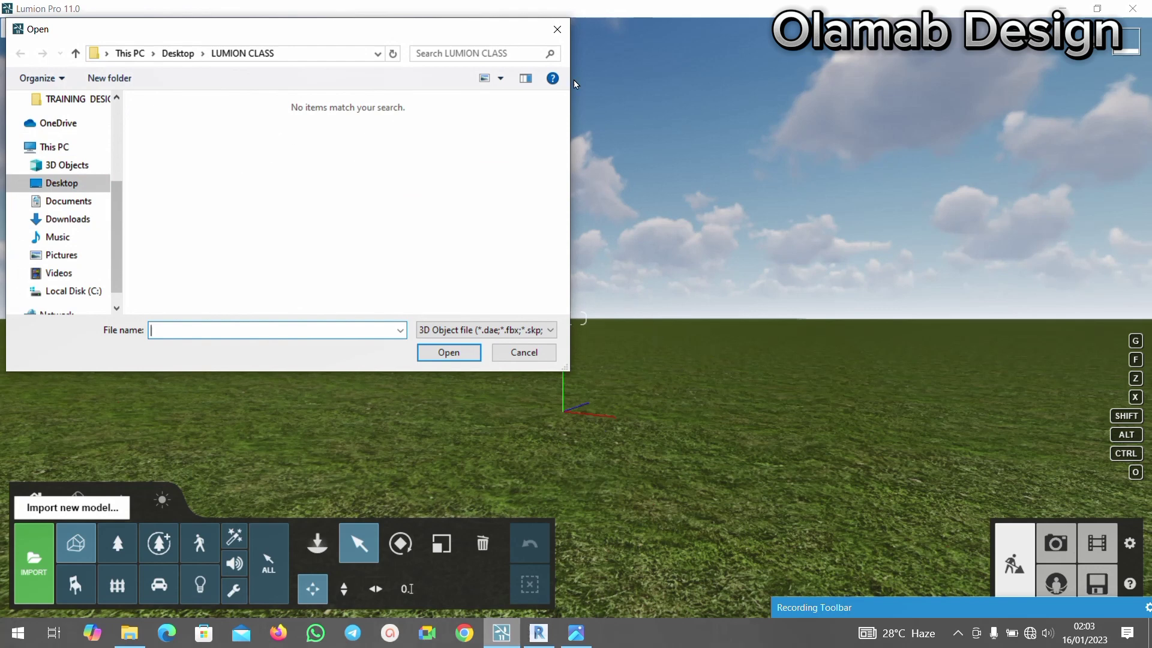
{"action": "left_click", "coordinate": [556, 28]}
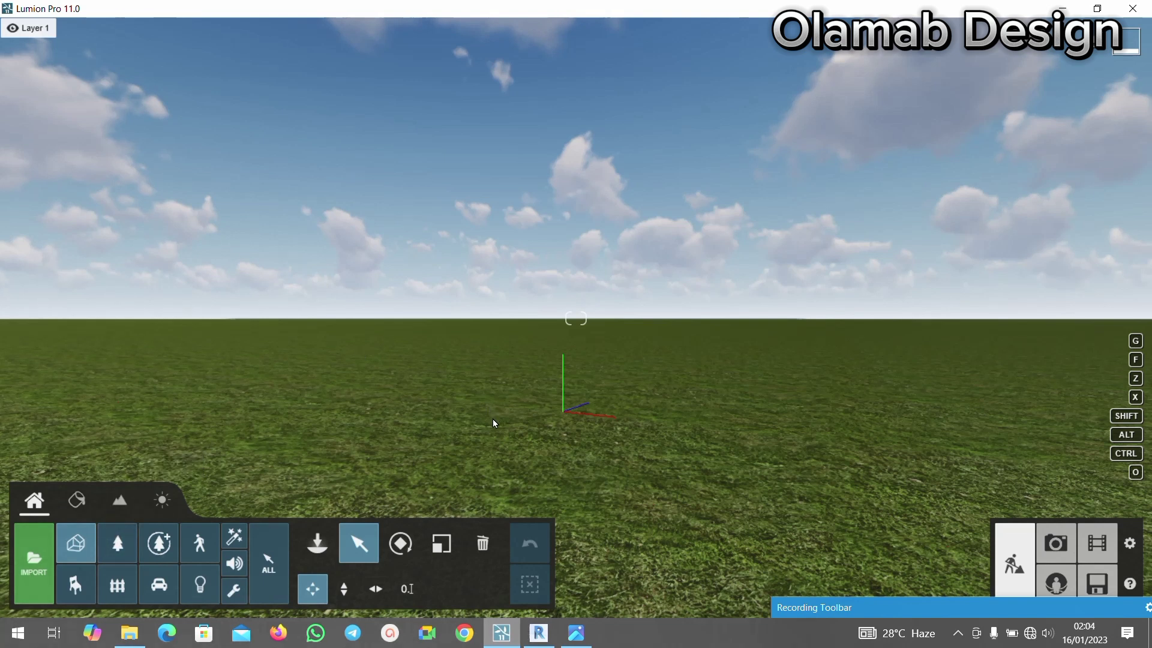
- Place a Cabbage Tree from page 3 of the Nature library's palm category on the grass behind the origin
{"action": "left_click", "coordinate": [313, 542]}
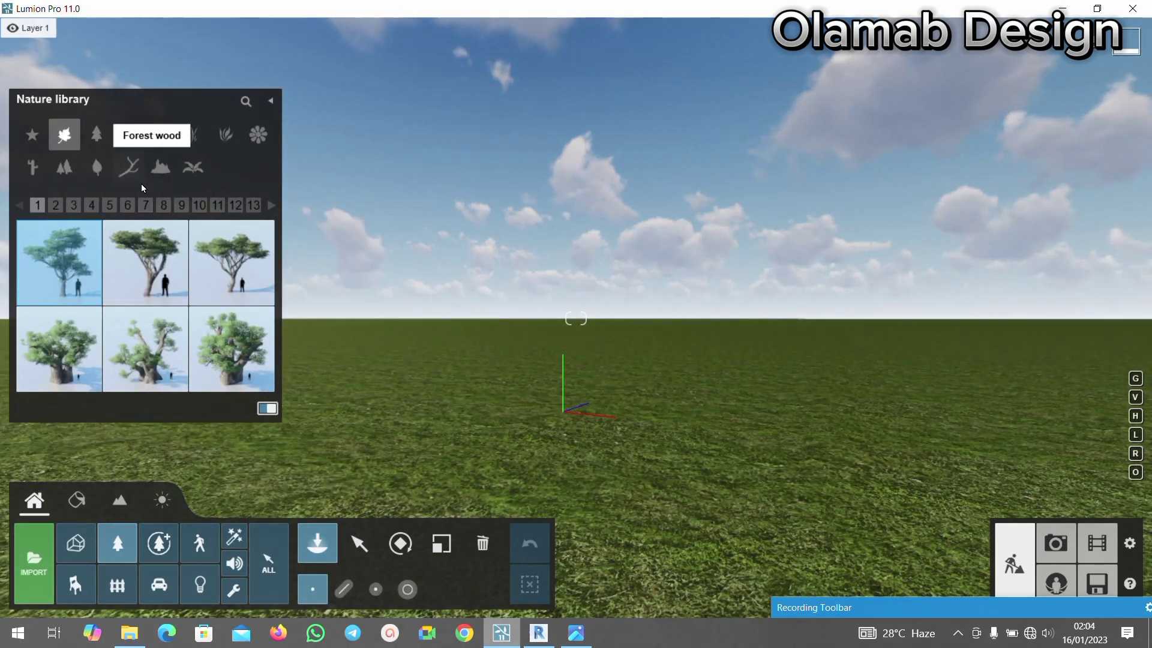
{"action": "mouse_move", "coordinate": [121, 282]}
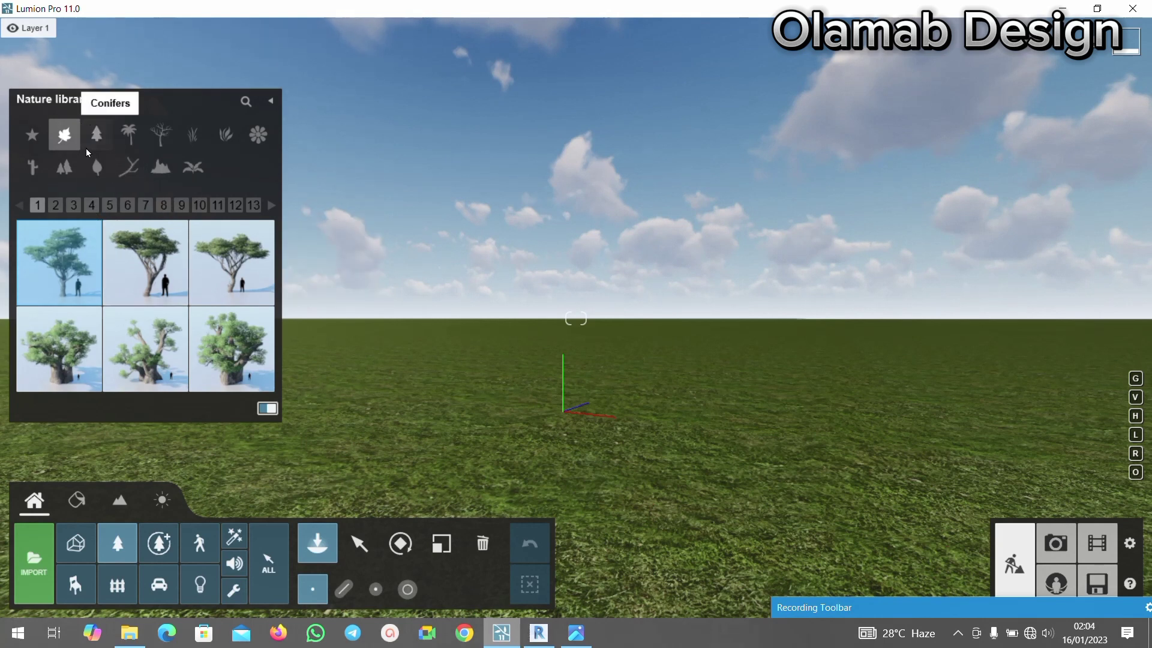
{"action": "left_click", "coordinate": [133, 139]}
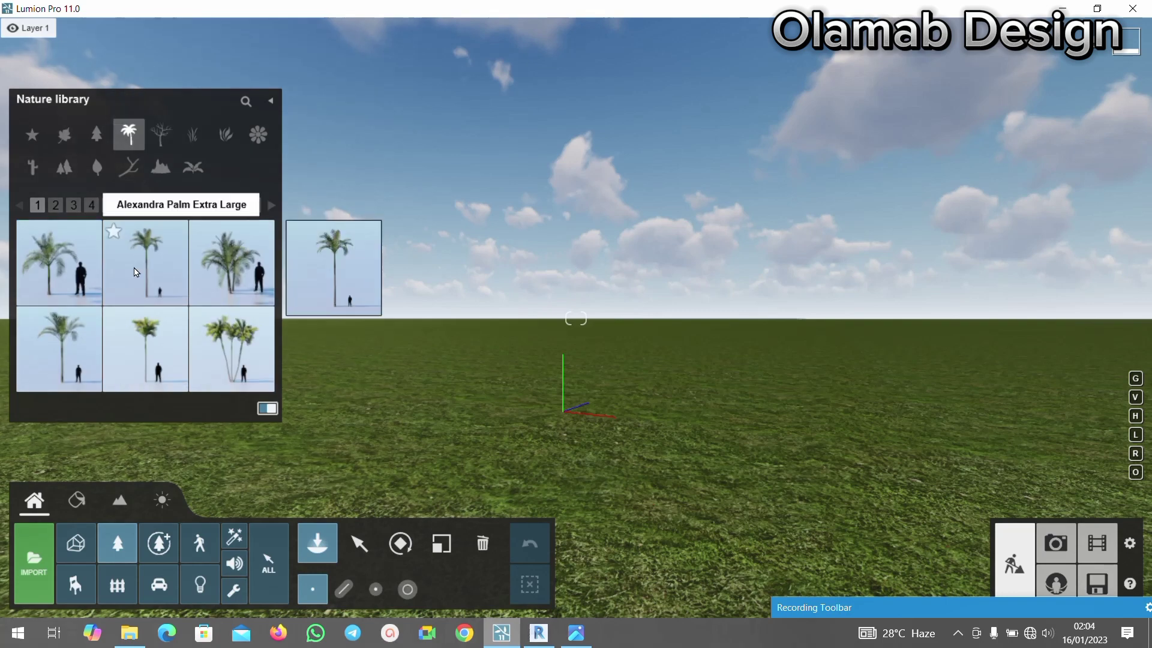
{"action": "left_click", "coordinate": [74, 205]}
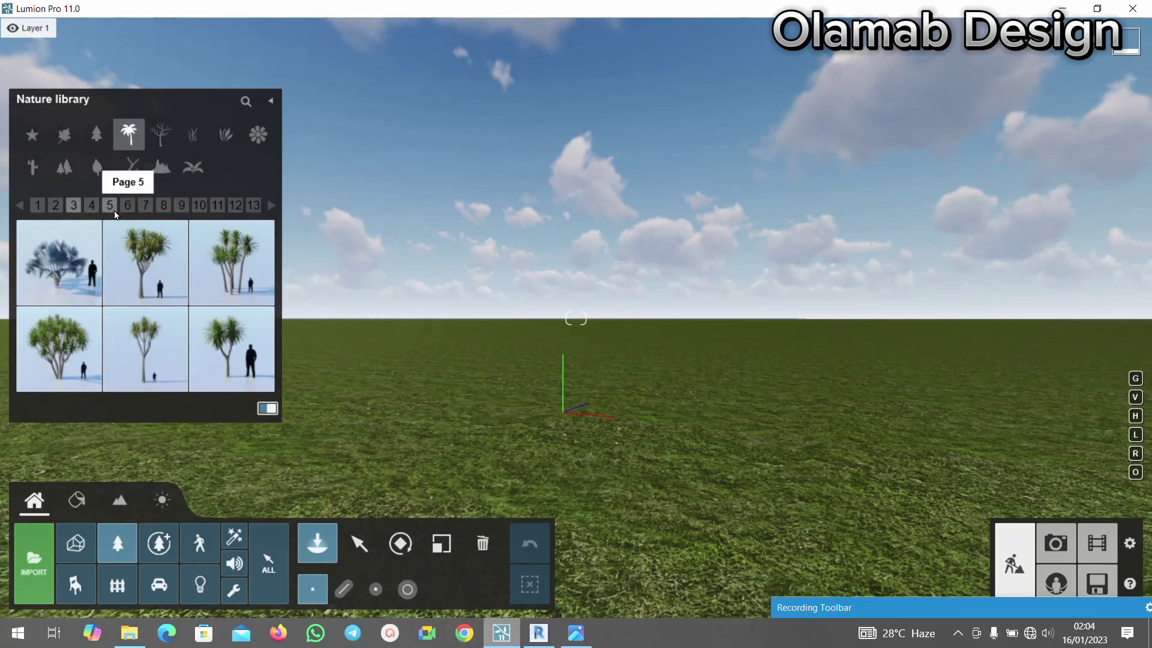
{"action": "left_click", "coordinate": [148, 267]}
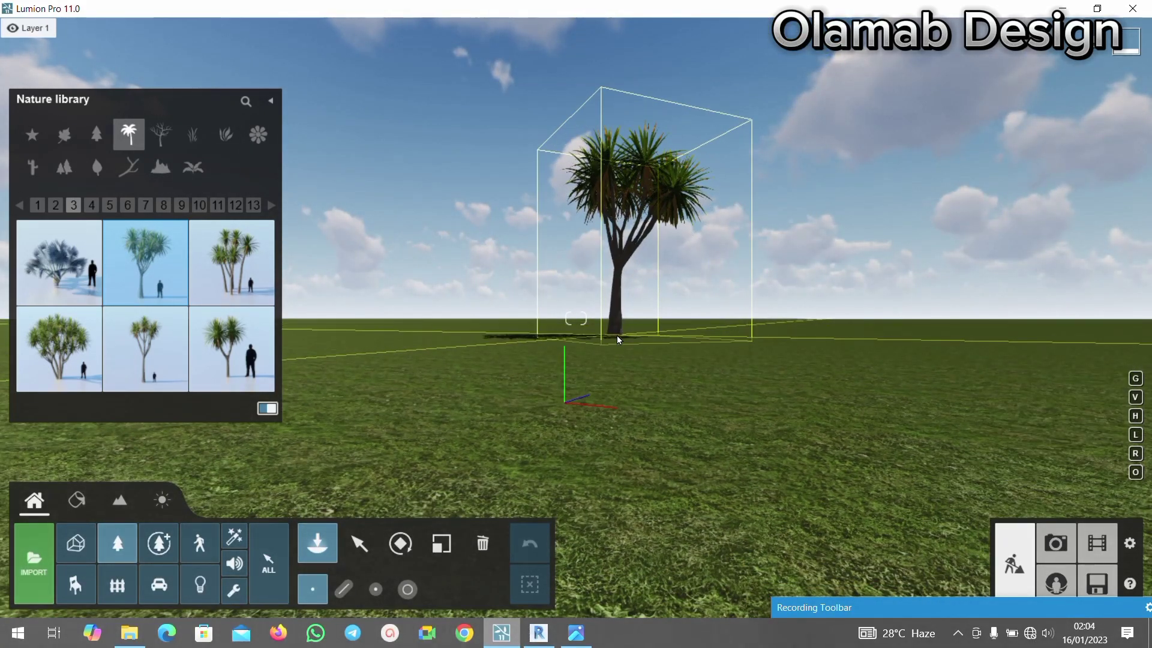
{"action": "left_click", "coordinate": [618, 339]}
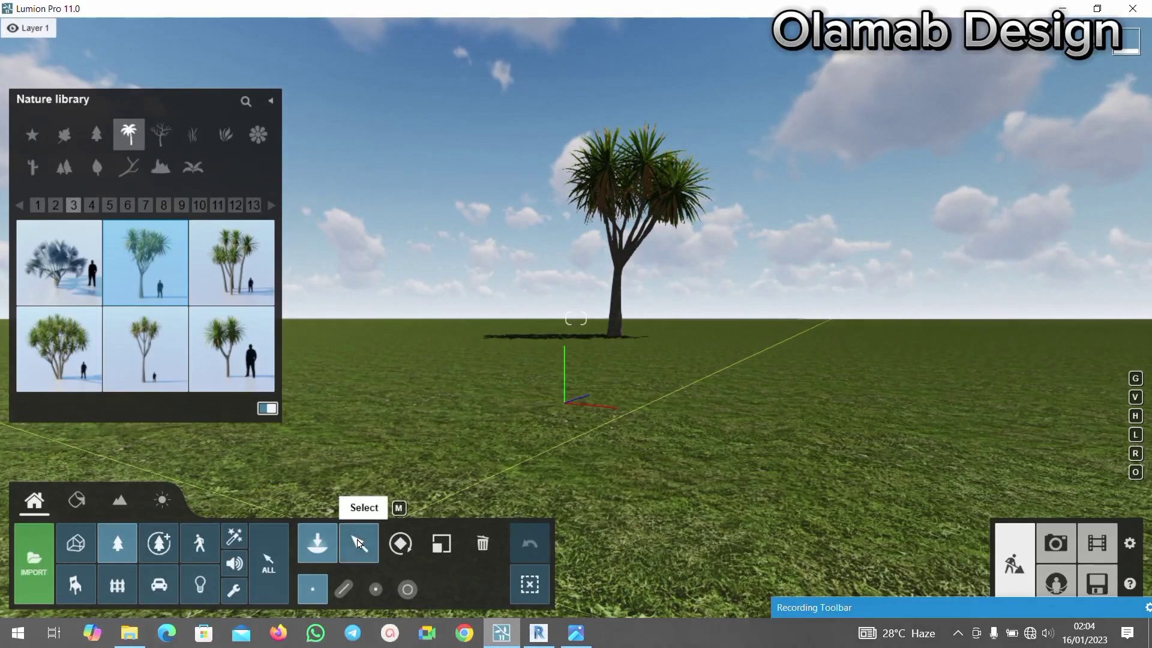
- Delete the Cabbage Tree from the scene
{"action": "left_click", "coordinate": [358, 543]}
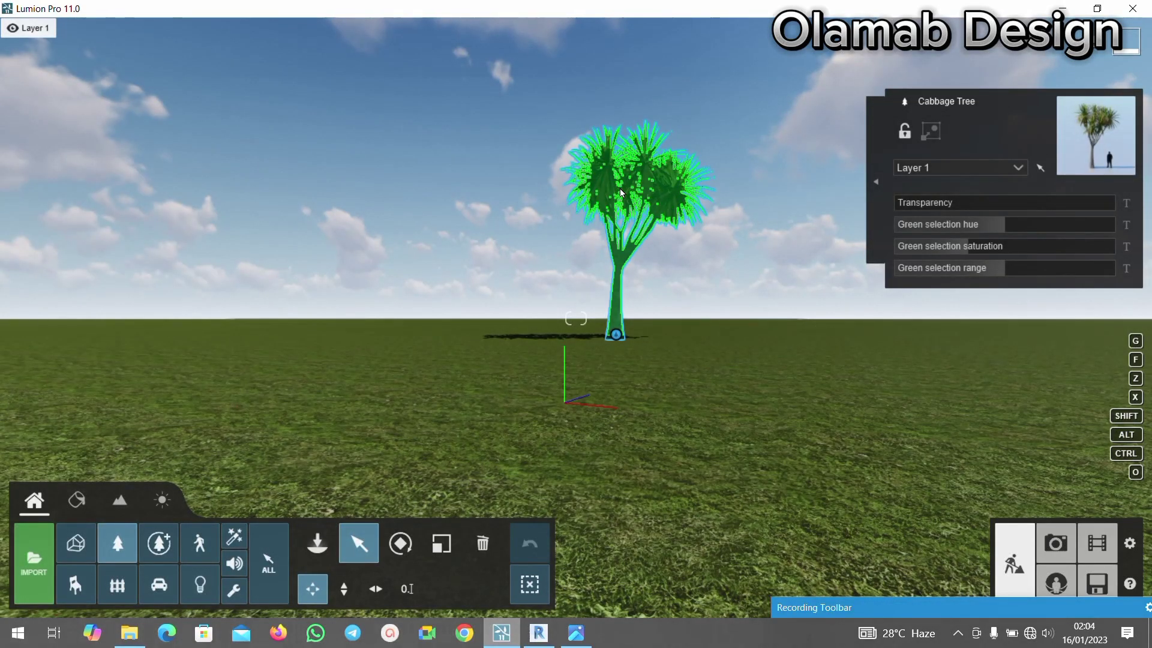
{"action": "left_click", "coordinate": [483, 541]}
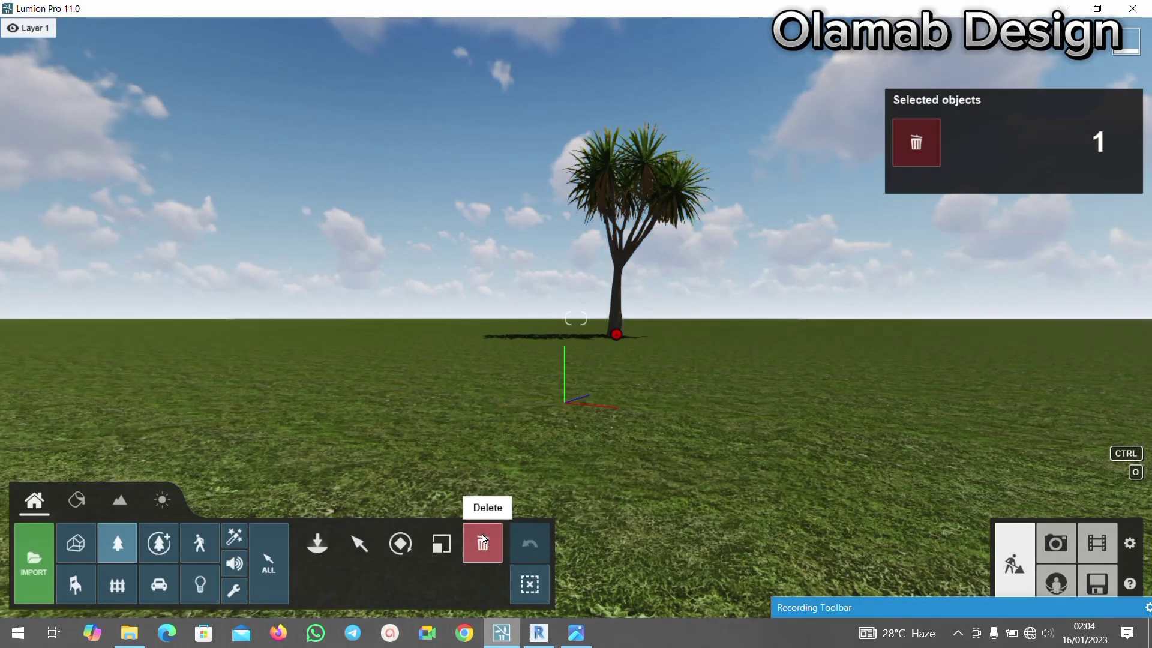
{"action": "left_click", "coordinate": [913, 145]}
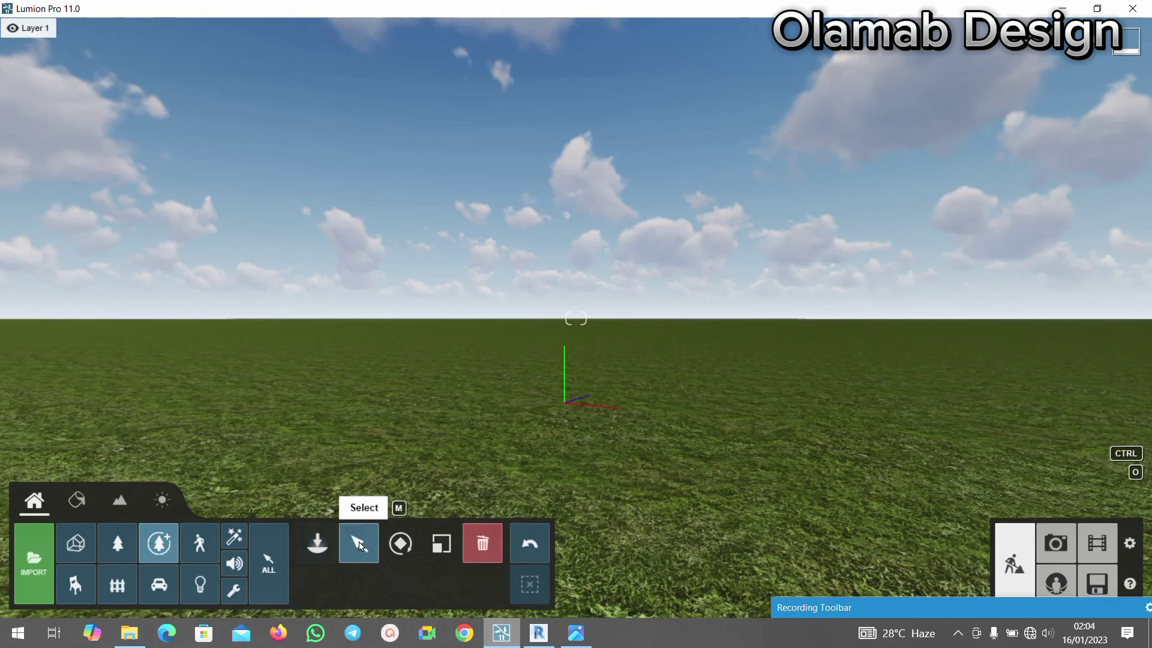
- Examine the trees and the plants in the Fine-detail Nature library, and leave placement mode without adding any
{"action": "left_click", "coordinate": [322, 544]}
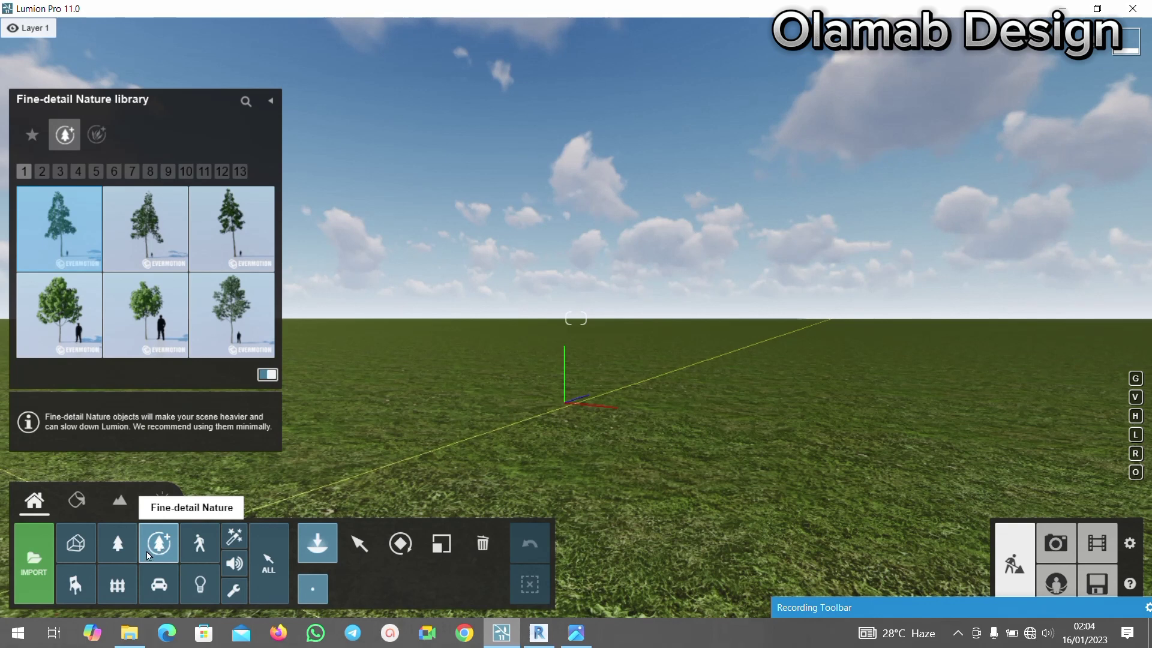
{"action": "left_click", "coordinate": [94, 172]}
{"action": "left_click", "coordinate": [114, 173]}
{"action": "left_click", "coordinate": [132, 173]}
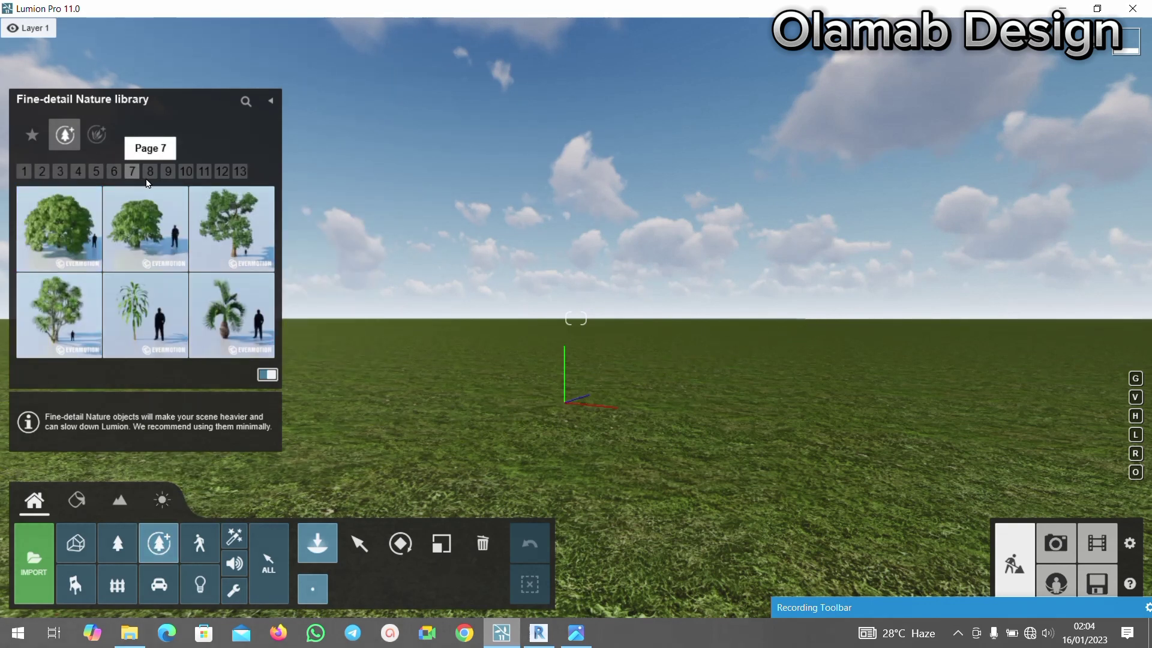
{"action": "left_click", "coordinate": [168, 172]}
{"action": "mouse_move", "coordinate": [244, 252]}
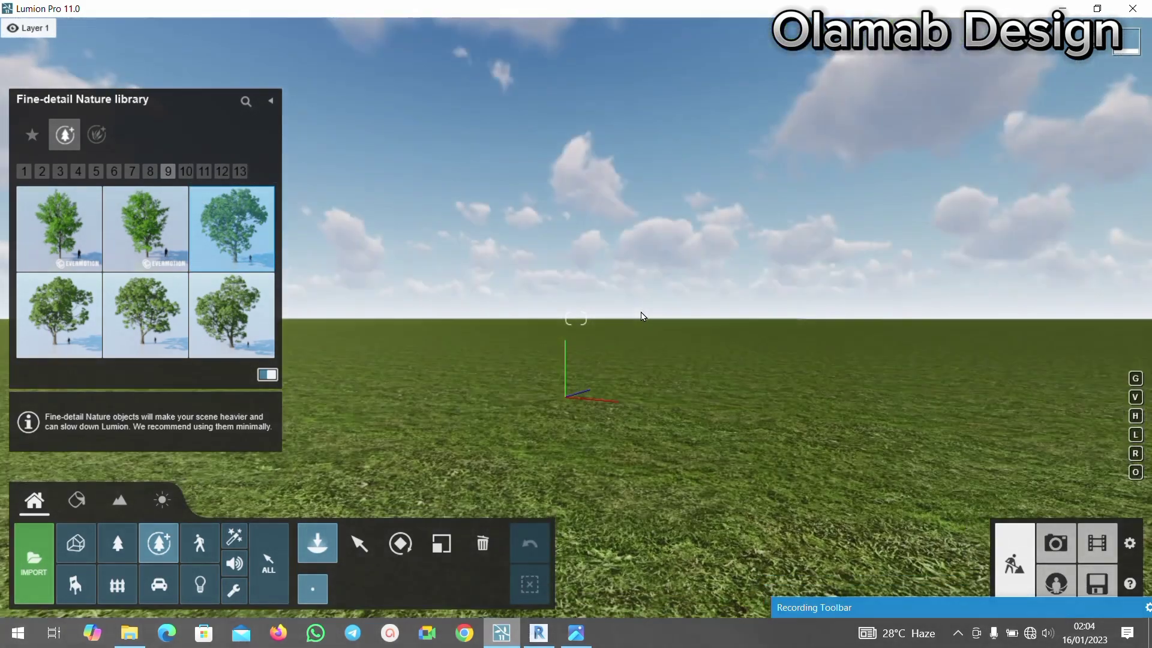
{"action": "left_click", "coordinate": [96, 135]}
{"action": "left_click", "coordinate": [136, 215]}
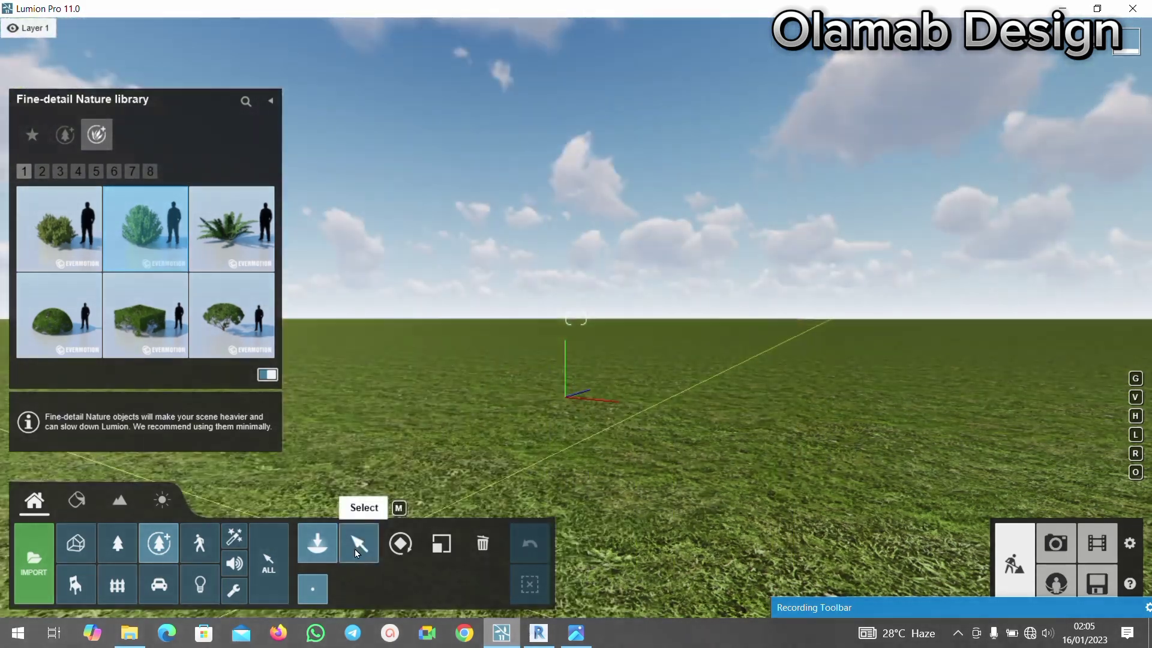
{"action": "left_click", "coordinate": [358, 547]}
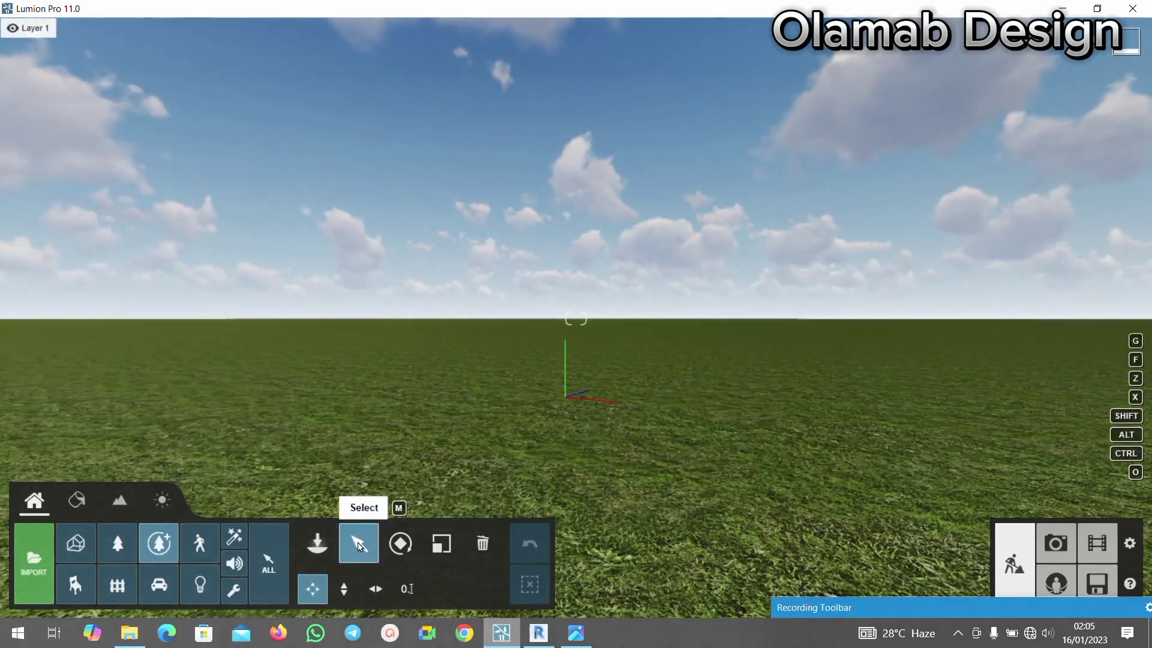
- Place Man African 0006 Walk from page 4 of the men in the People and Animals library on the grass near the origin
{"action": "left_click", "coordinate": [193, 548]}
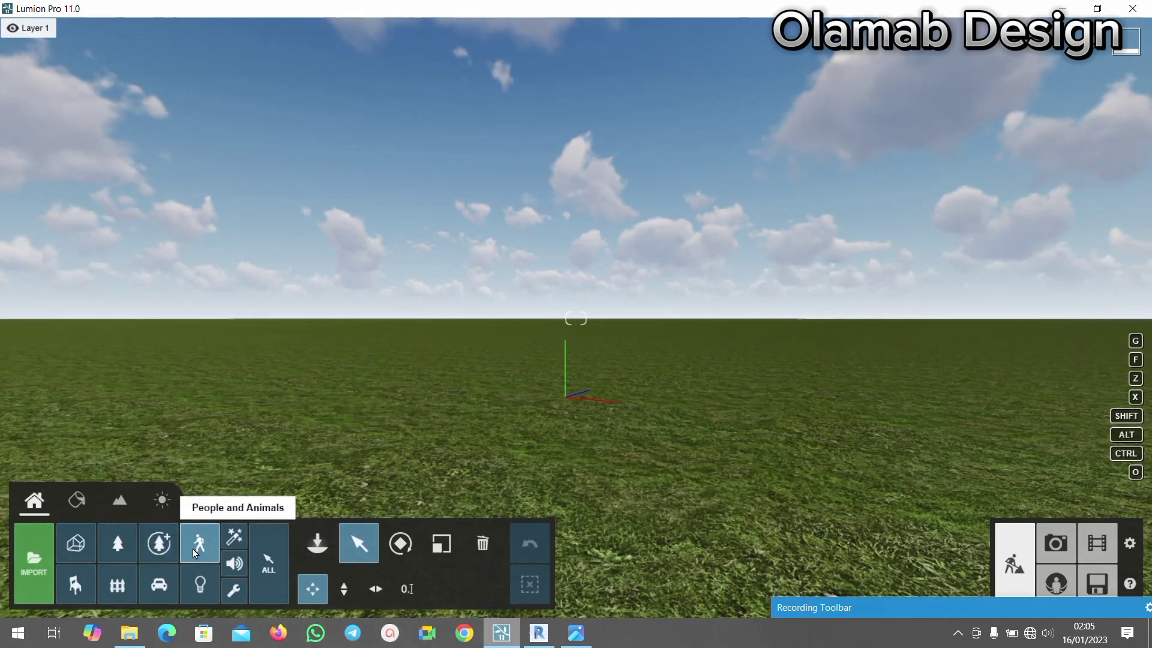
{"action": "left_click", "coordinate": [317, 547]}
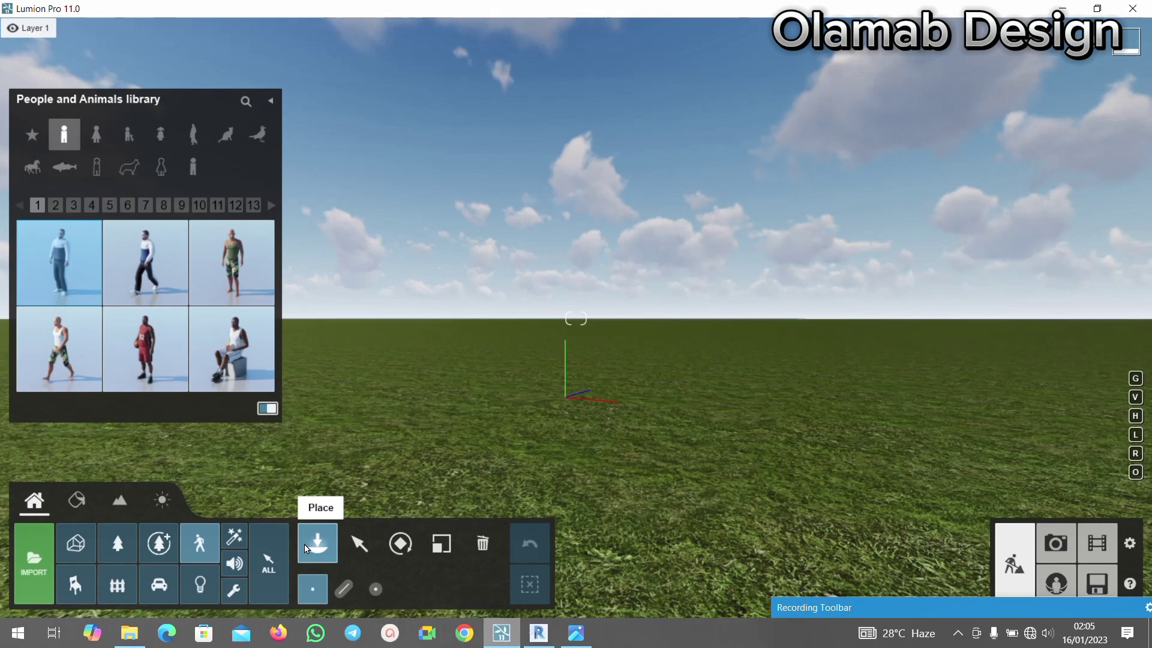
{"action": "left_click", "coordinate": [150, 269]}
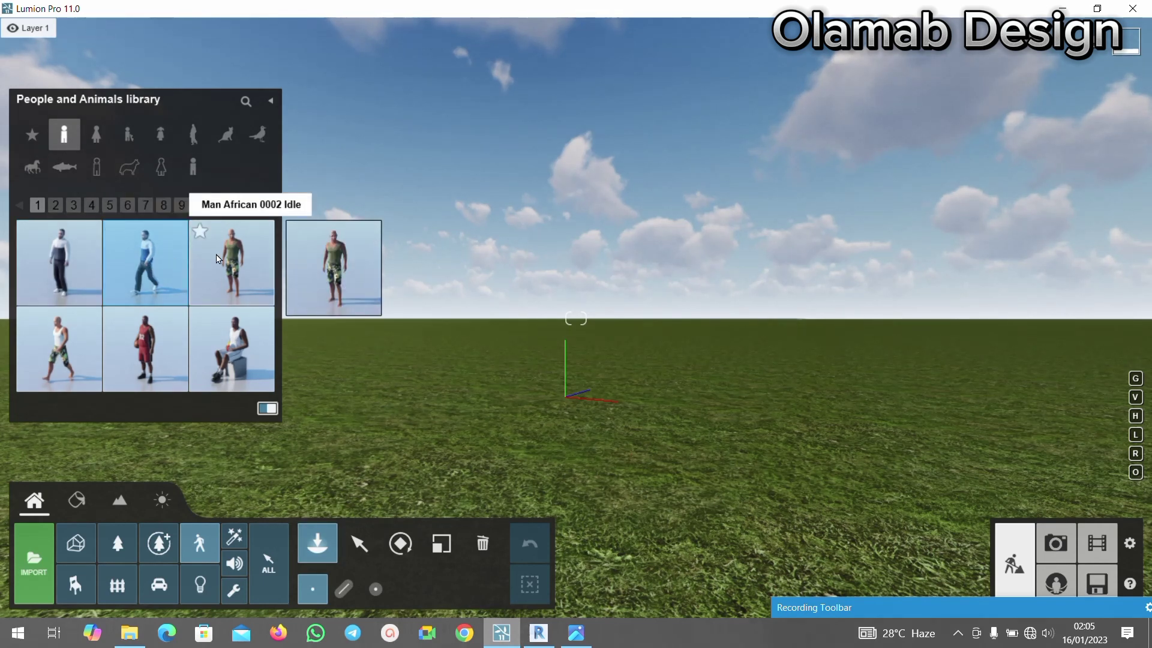
{"action": "left_click", "coordinate": [233, 359]}
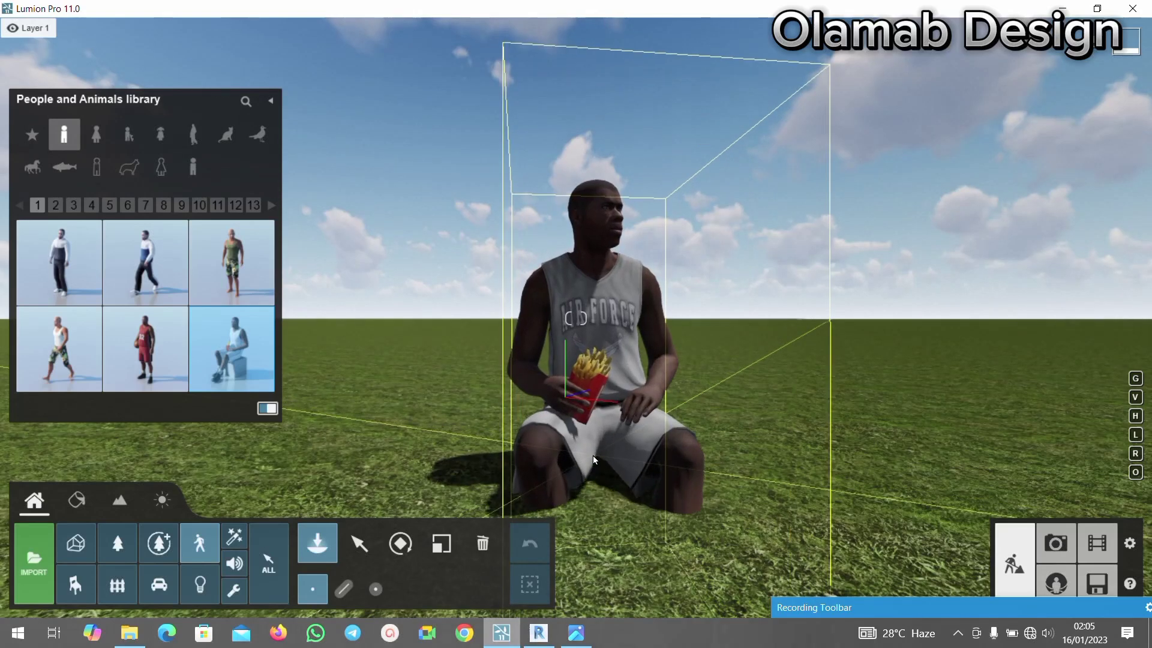
{"action": "left_click", "coordinate": [75, 211]}
{"action": "left_click", "coordinate": [95, 207]}
{"action": "left_click", "coordinate": [112, 207]}
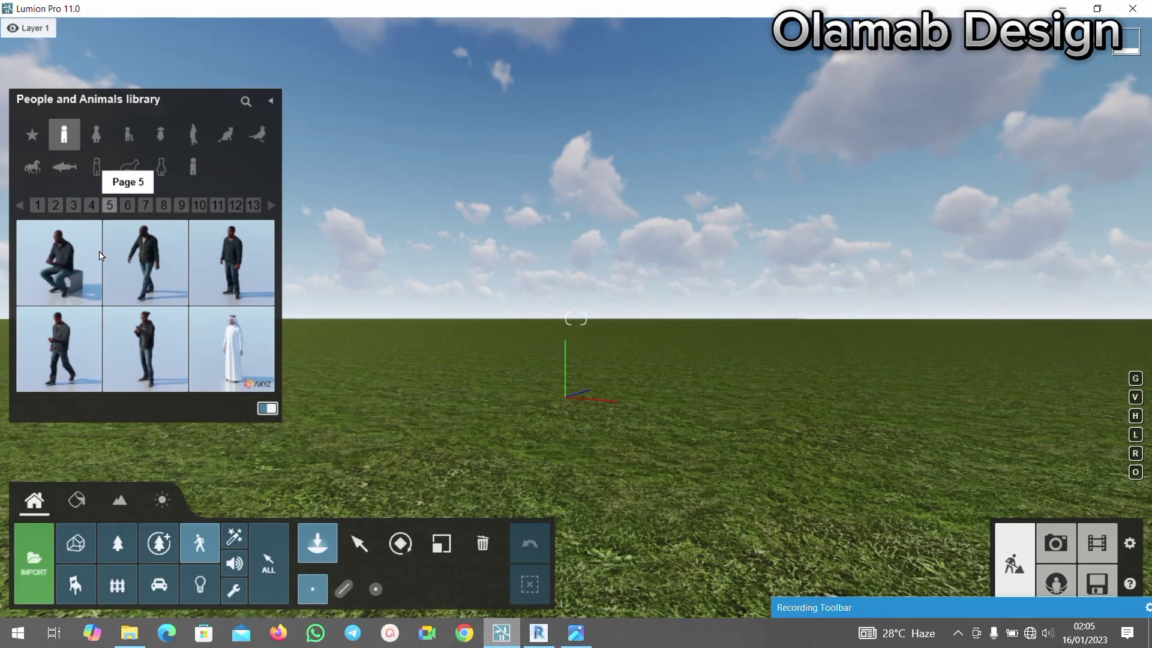
{"action": "left_click", "coordinate": [96, 206]}
{"action": "left_click", "coordinate": [55, 274]}
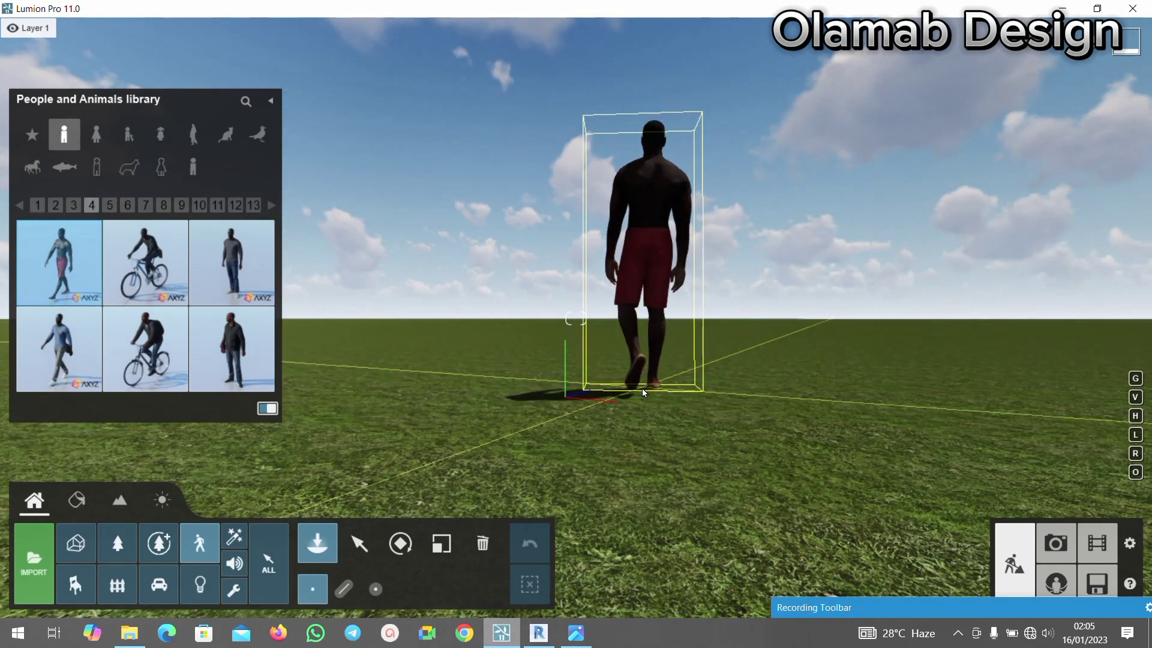
{"action": "left_click", "coordinate": [642, 387]}
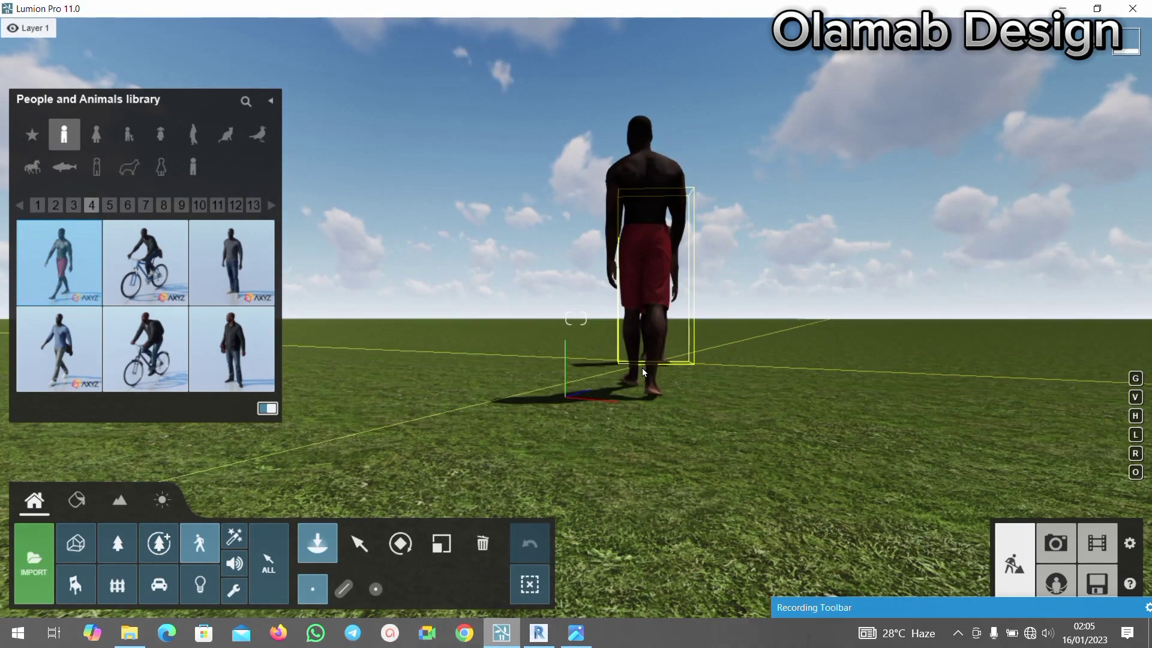
- Select the walking man and move him across the grass, forward to the origin axes
{"action": "left_click", "coordinate": [359, 543]}
{"action": "left_click", "coordinate": [669, 318]}
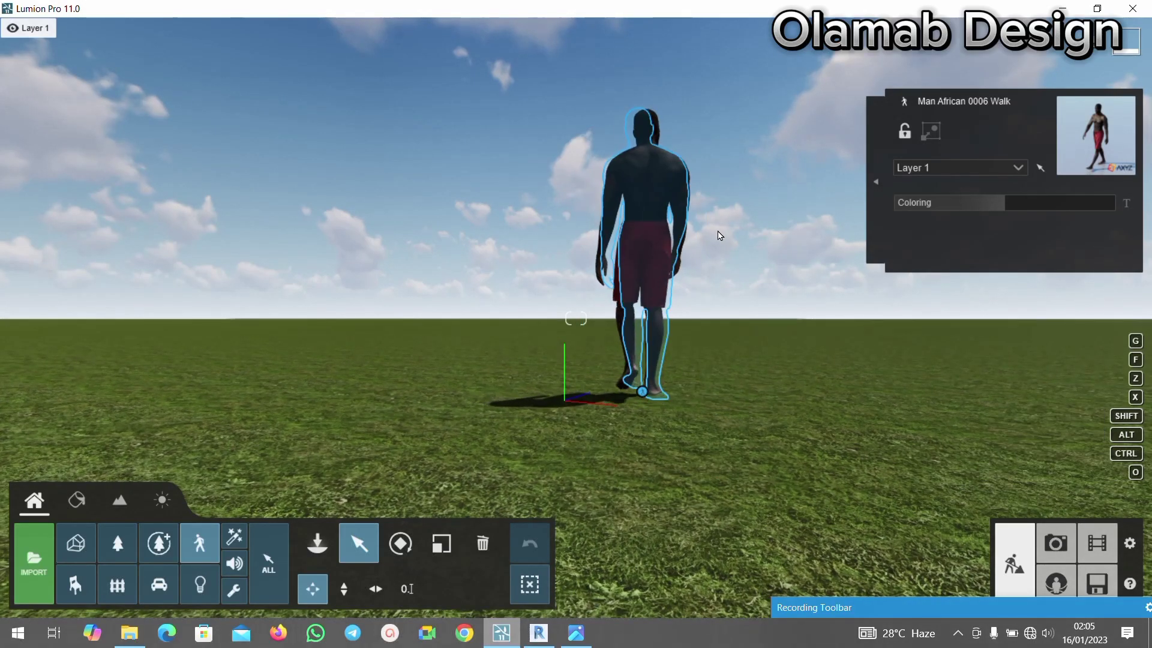
{"action": "scroll", "coordinate": [704, 211], "scroll_direction": "up", "scroll_amount": 1}
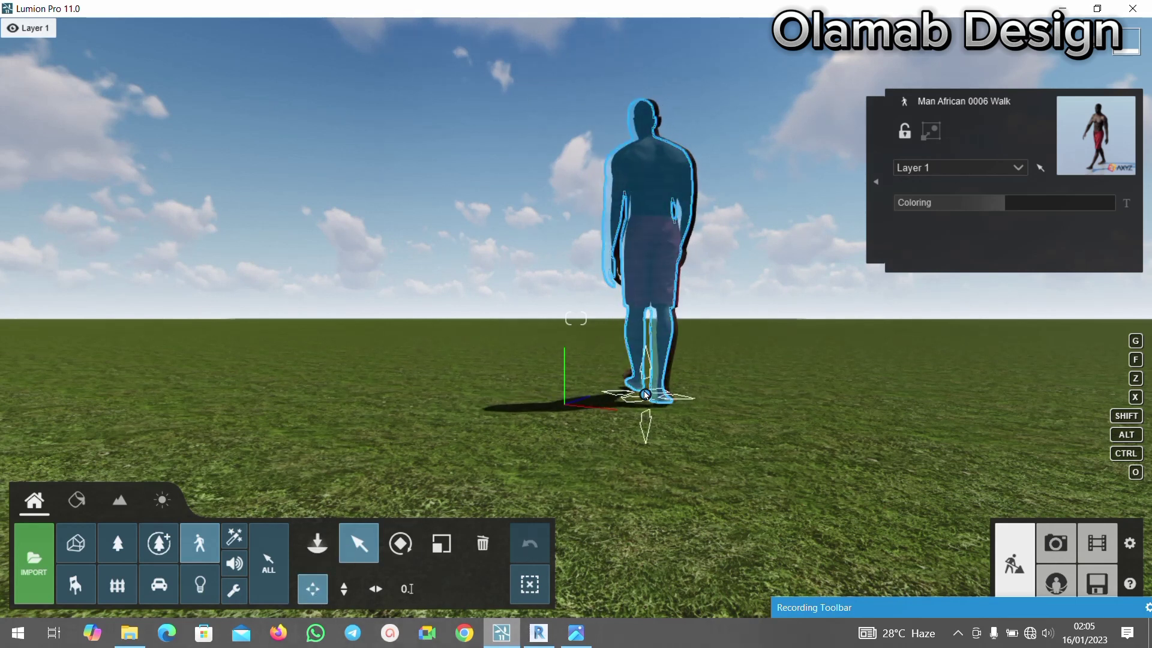
{"action": "left_click_drag", "start_coordinate": [645, 394], "coordinate": [589, 414]}
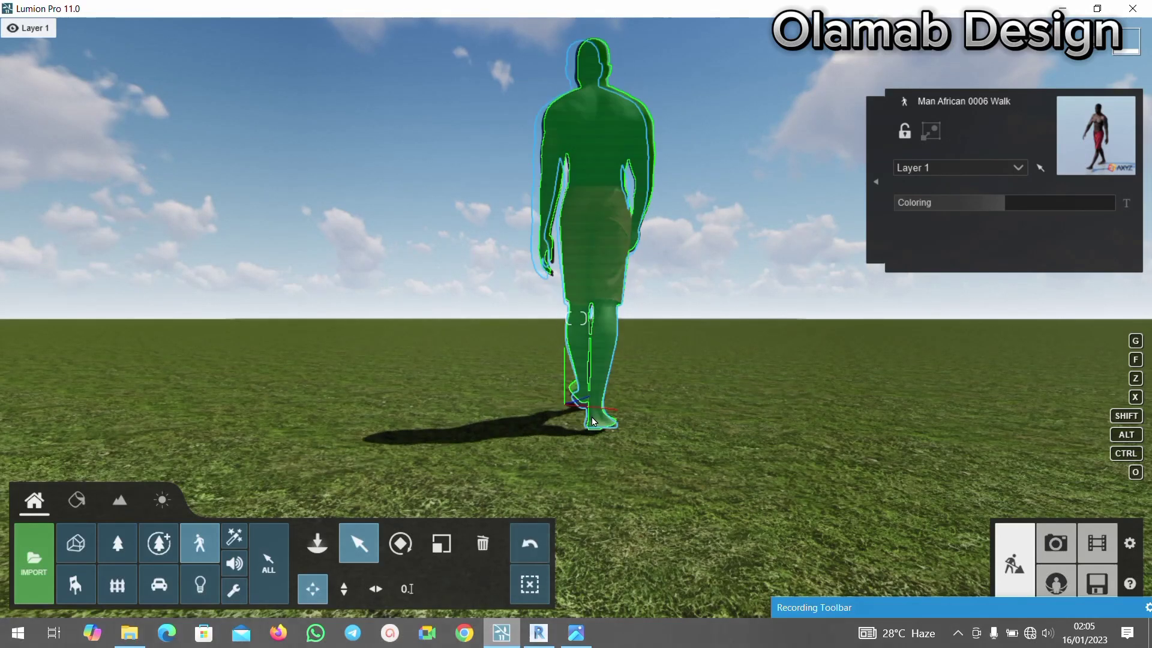
- Raise the walking man slightly above the grass, and shift him horizontally well away from the origin
{"action": "left_click", "coordinate": [346, 588]}
{"action": "mouse_move", "coordinate": [590, 414]}
{"action": "left_mouse_down"}
{"action": "mouse_move", "coordinate": [588, 331]}
{"action": "mouse_move", "coordinate": [589, 460]}
{"action": "mouse_move", "coordinate": [592, 419]}
{"action": "left_mouse_up"}
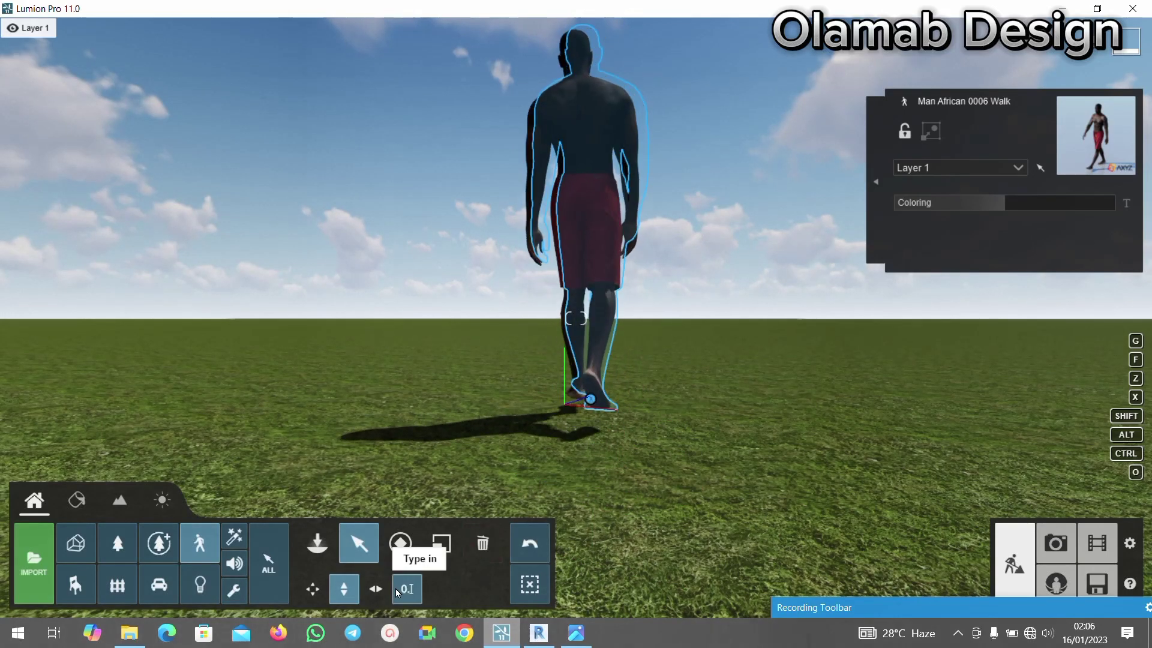
{"action": "left_click", "coordinate": [380, 589]}
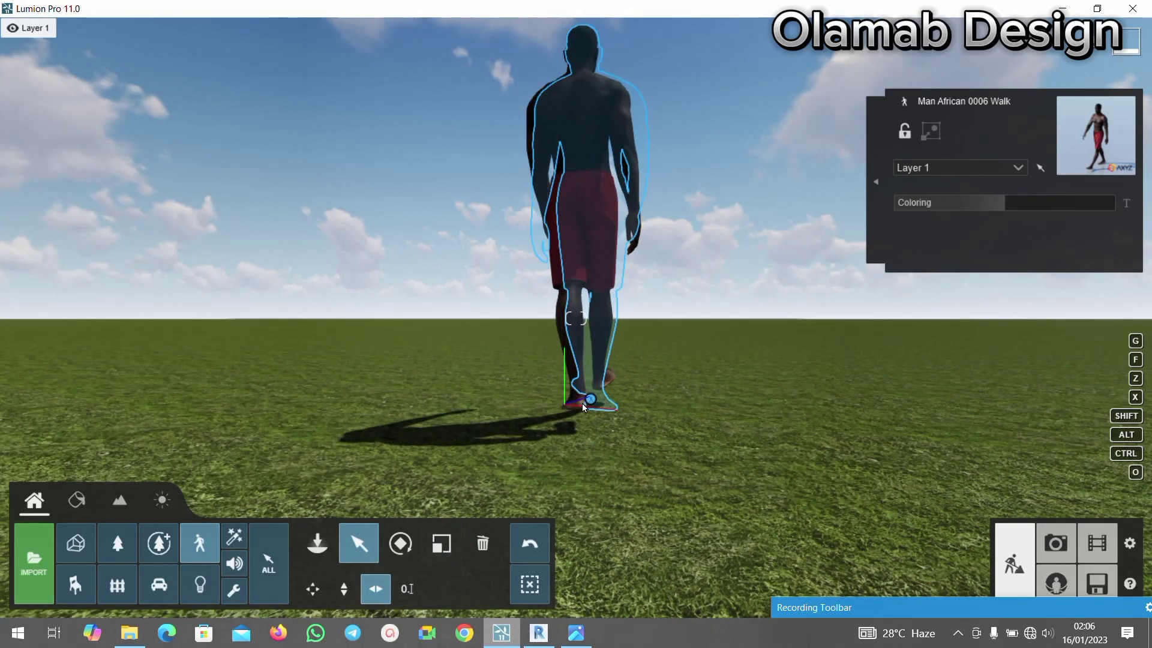
{"action": "left_click_drag", "start_coordinate": [585, 401], "coordinate": [276, 394]}
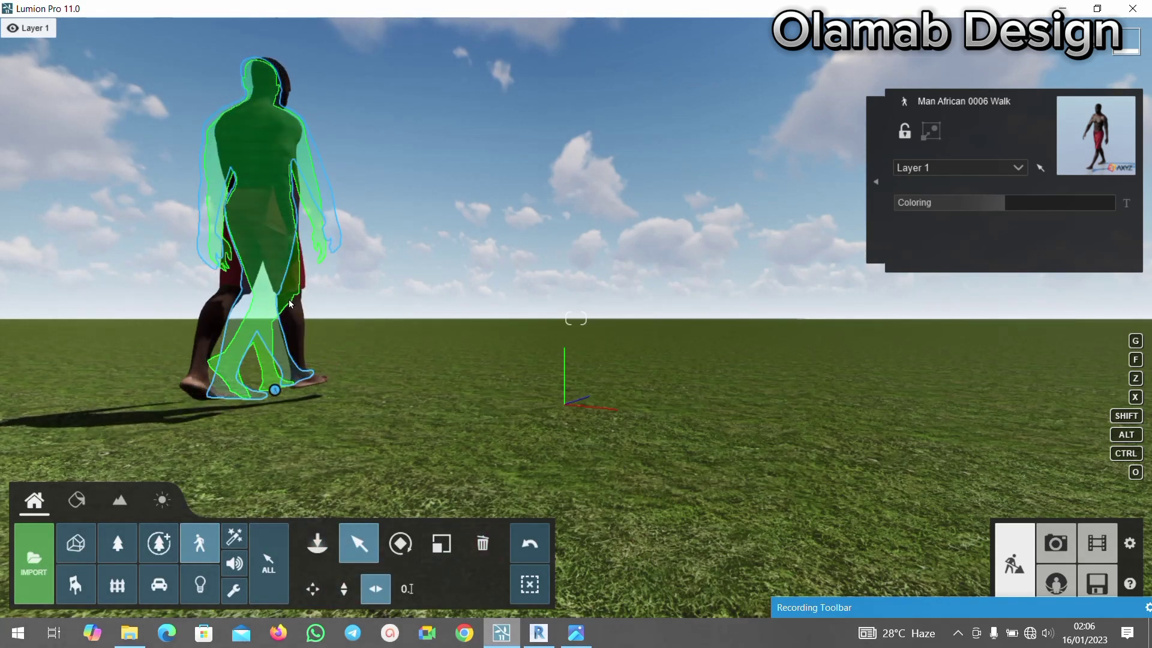
- Delete the walking man and undo the deletion
{"action": "left_click", "coordinate": [482, 543]}
{"action": "left_click", "coordinate": [908, 145]}
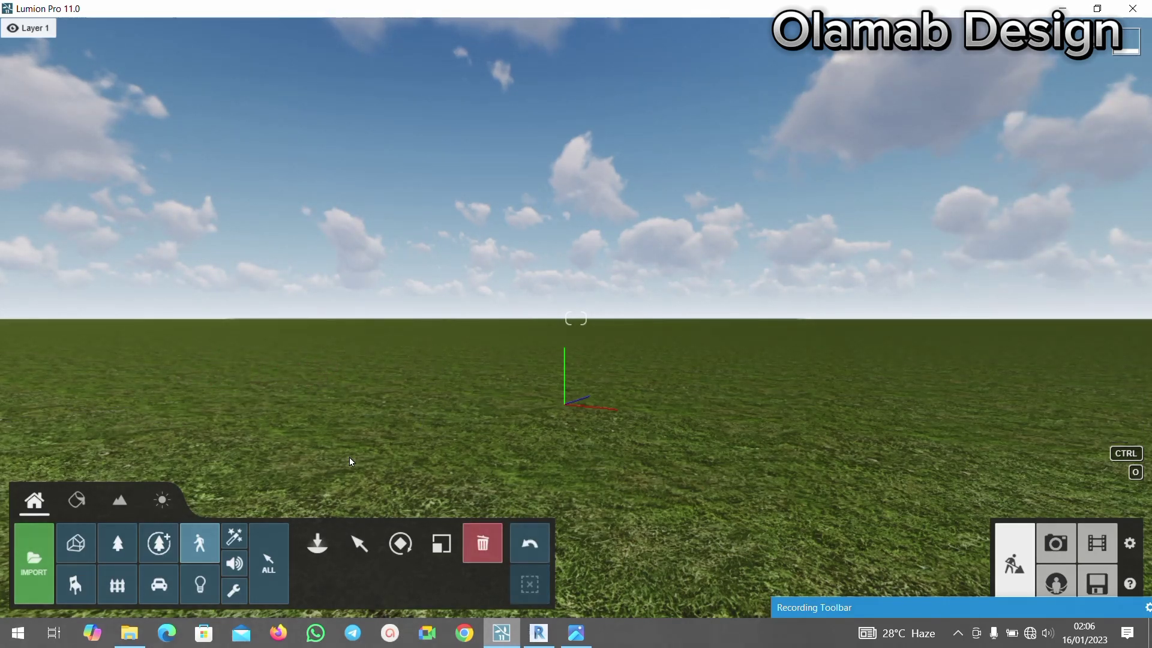
{"action": "left_click", "coordinate": [522, 542]}
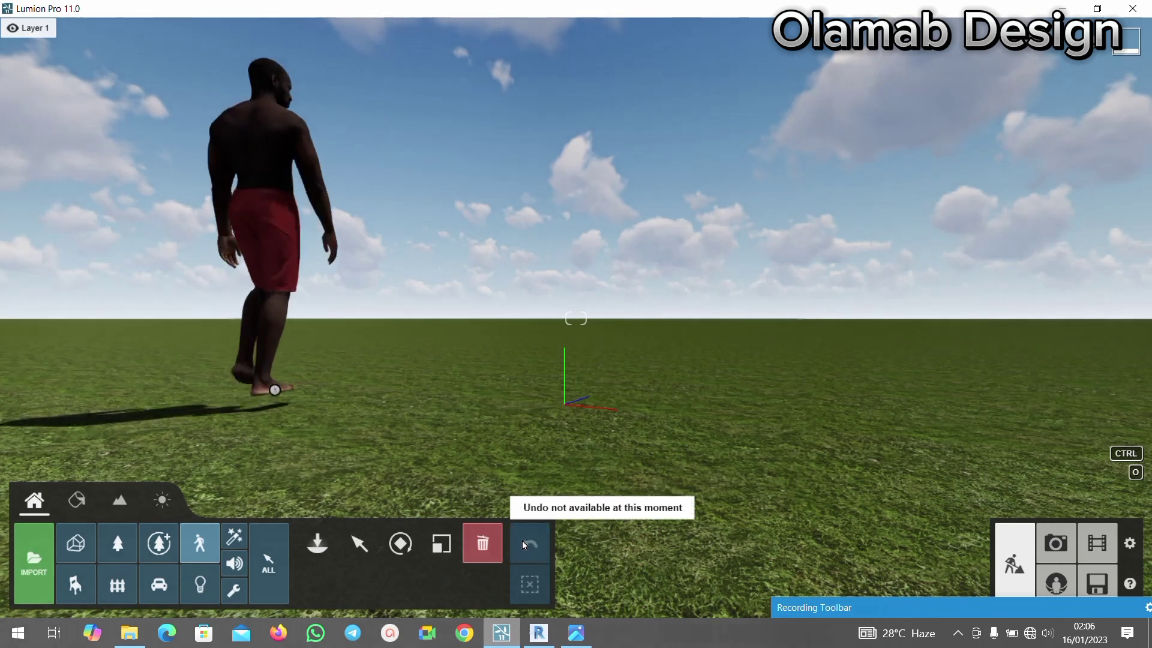
- Delete Man African 0006 Walk from the scene
{"action": "left_click", "coordinate": [360, 543]}
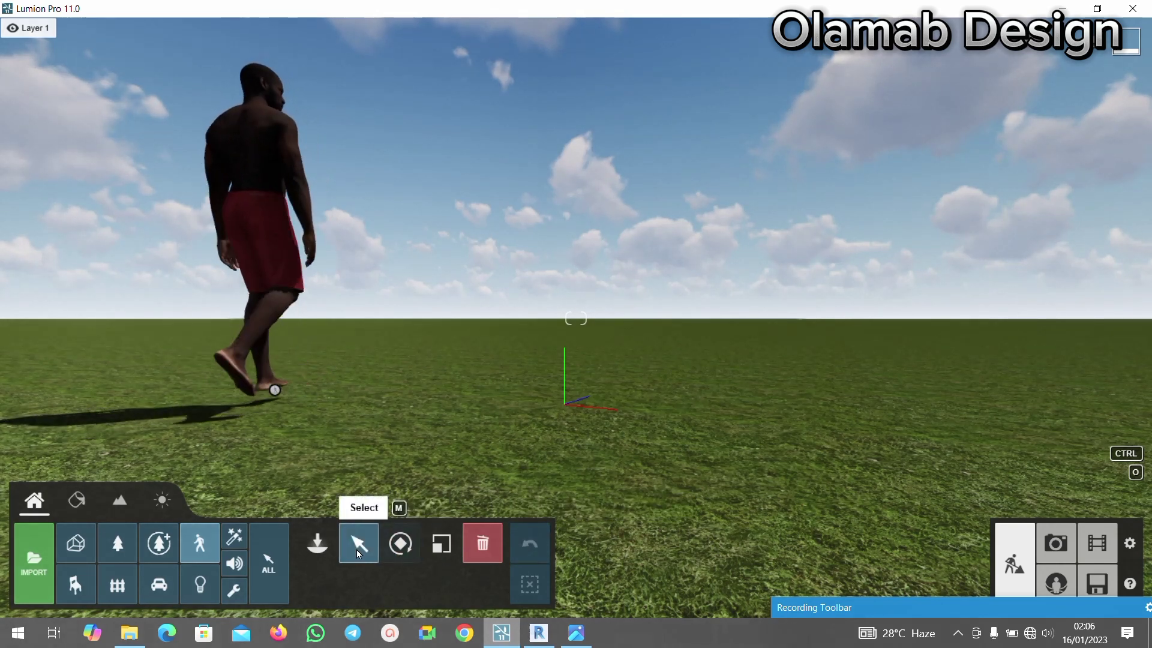
{"action": "left_click", "coordinate": [277, 248]}
{"action": "left_click", "coordinate": [485, 543]}
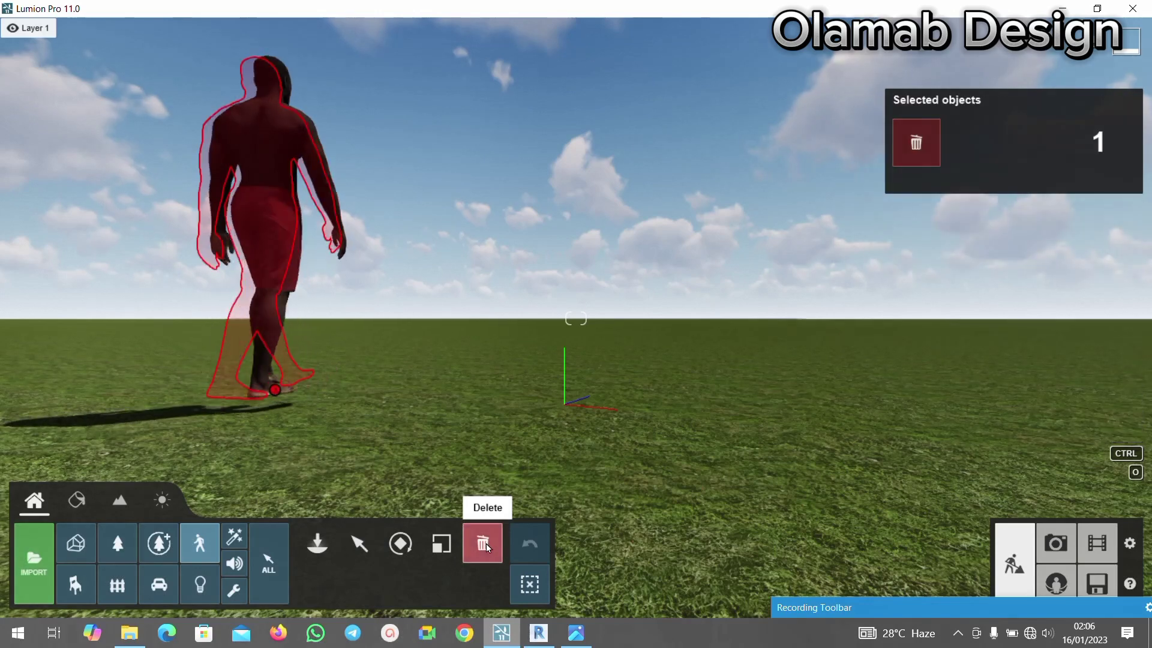
{"action": "left_click", "coordinate": [908, 152]}
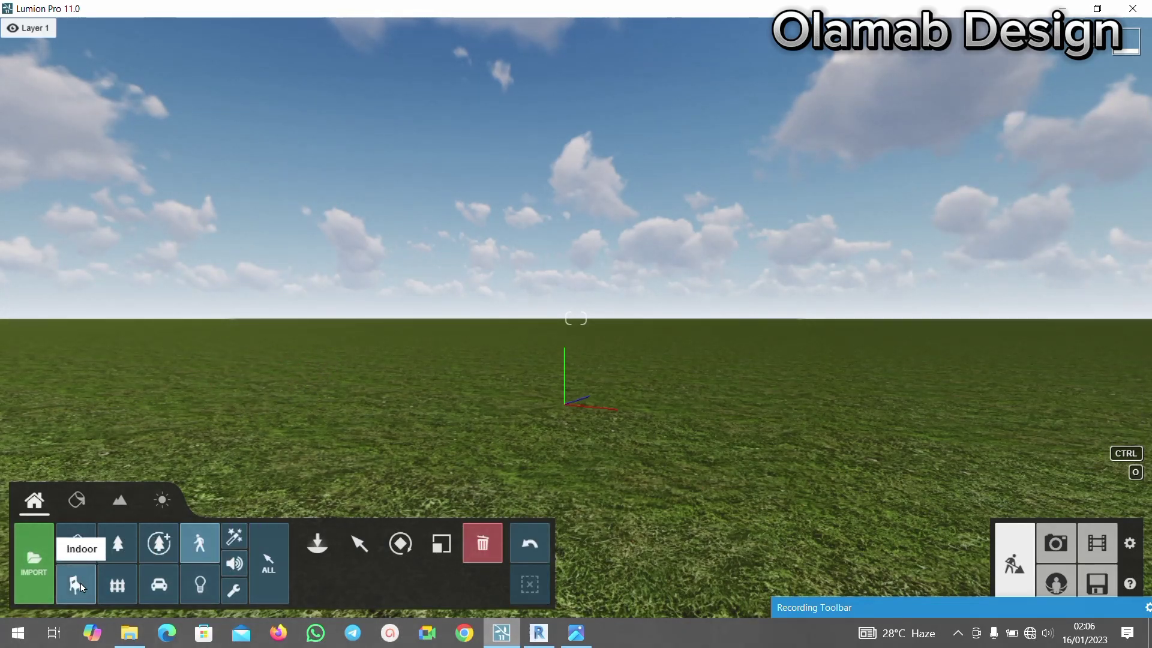
- Examine the Indoor library's chairs, tables, and several pages of its Electronics and Appliances category in placement mode
{"action": "left_click", "coordinate": [318, 546]}
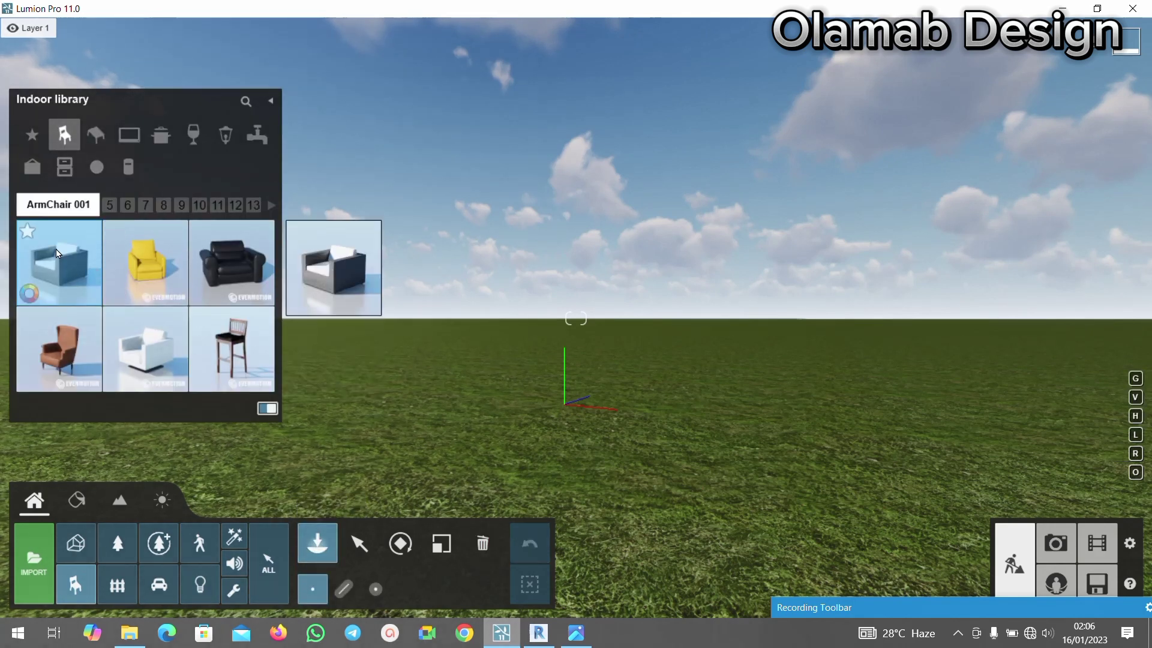
{"action": "left_click", "coordinate": [91, 137]}
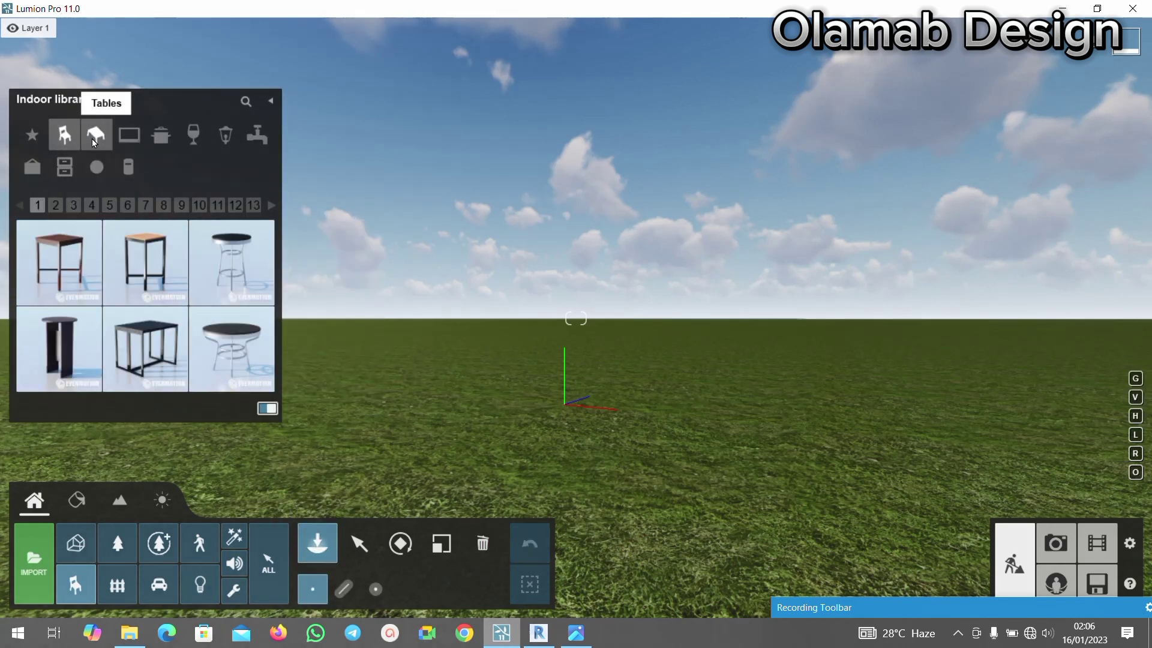
{"action": "left_click", "coordinate": [131, 138]}
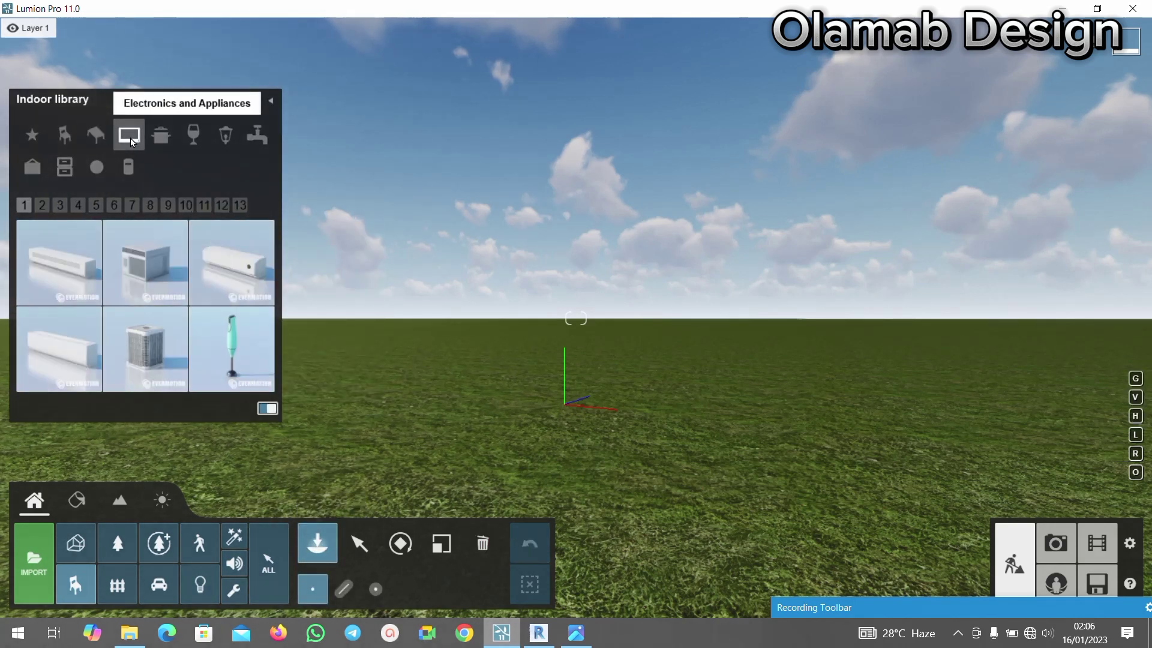
{"action": "left_click", "coordinate": [64, 205]}
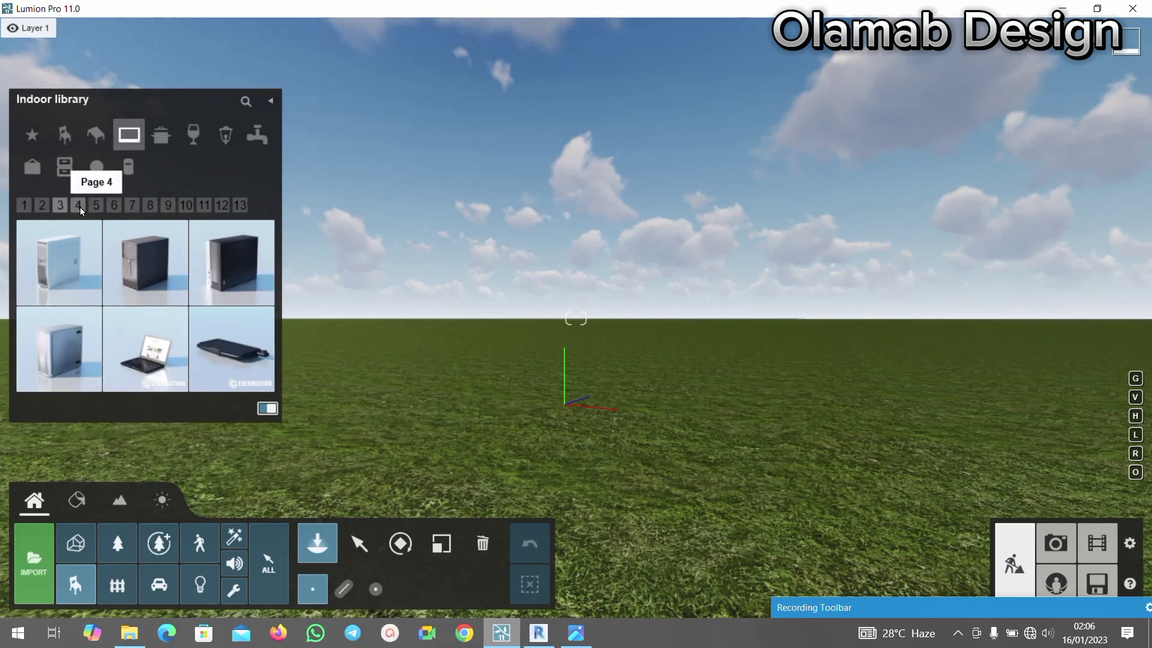
{"action": "left_click", "coordinate": [80, 206]}
{"action": "left_click", "coordinate": [95, 207]}
{"action": "left_click", "coordinate": [114, 207]}
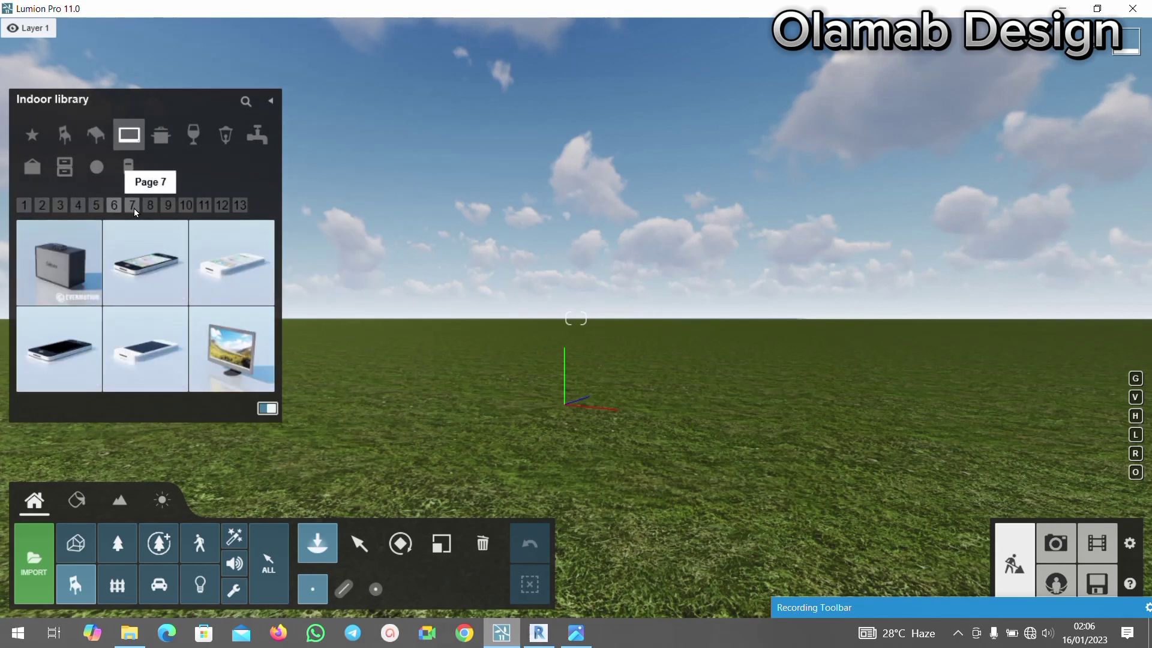
{"action": "left_click", "coordinate": [132, 206]}
- Examine the Indoor library's kitchenware pages and its food, lamp, plumbing, decoration and storage categories
{"action": "left_click", "coordinate": [162, 142]}
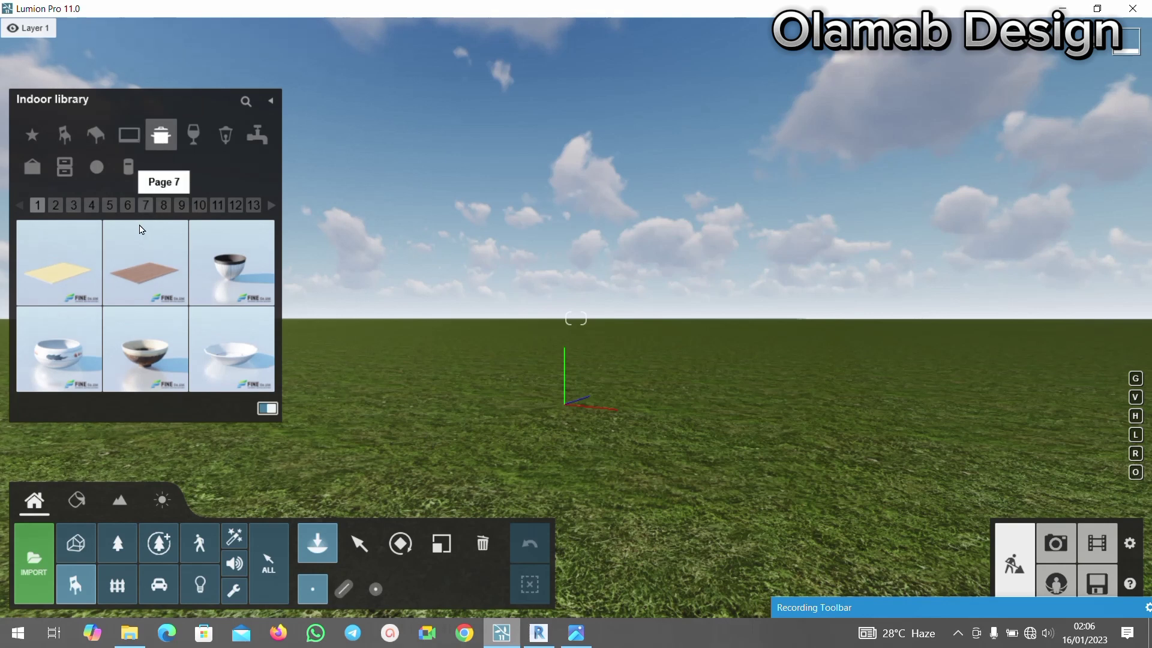
{"action": "left_click", "coordinate": [164, 205]}
{"action": "left_click", "coordinate": [182, 206]}
{"action": "left_click", "coordinate": [199, 205]}
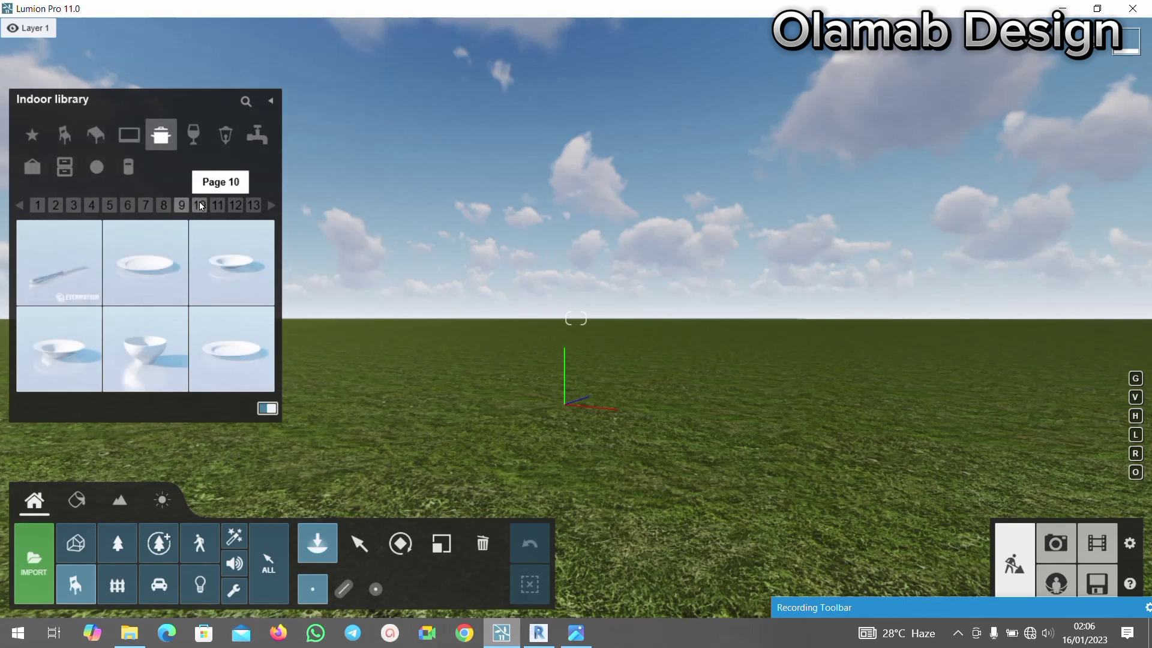
{"action": "left_click", "coordinate": [217, 206]}
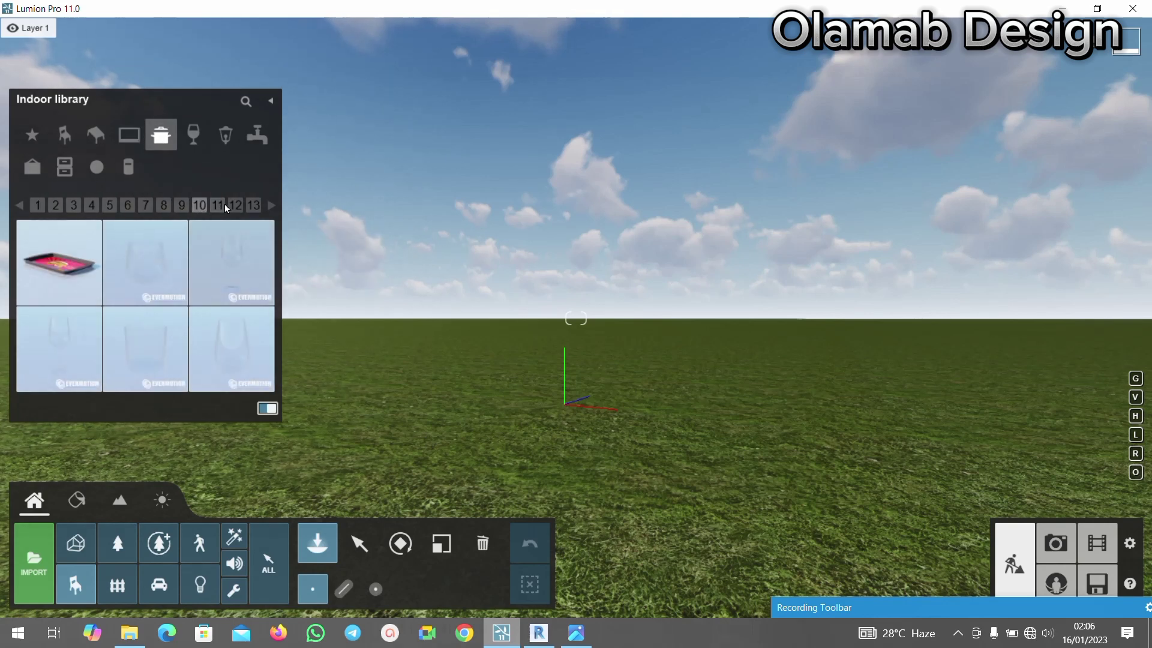
{"action": "left_click", "coordinate": [198, 135]}
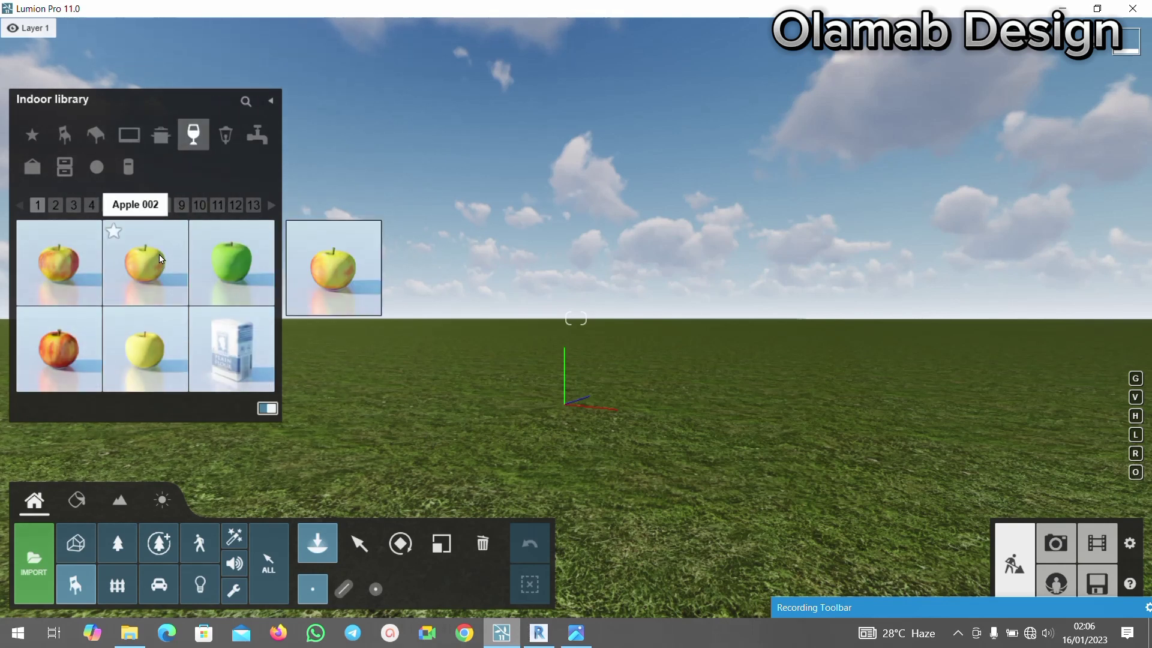
{"action": "left_click", "coordinate": [225, 136]}
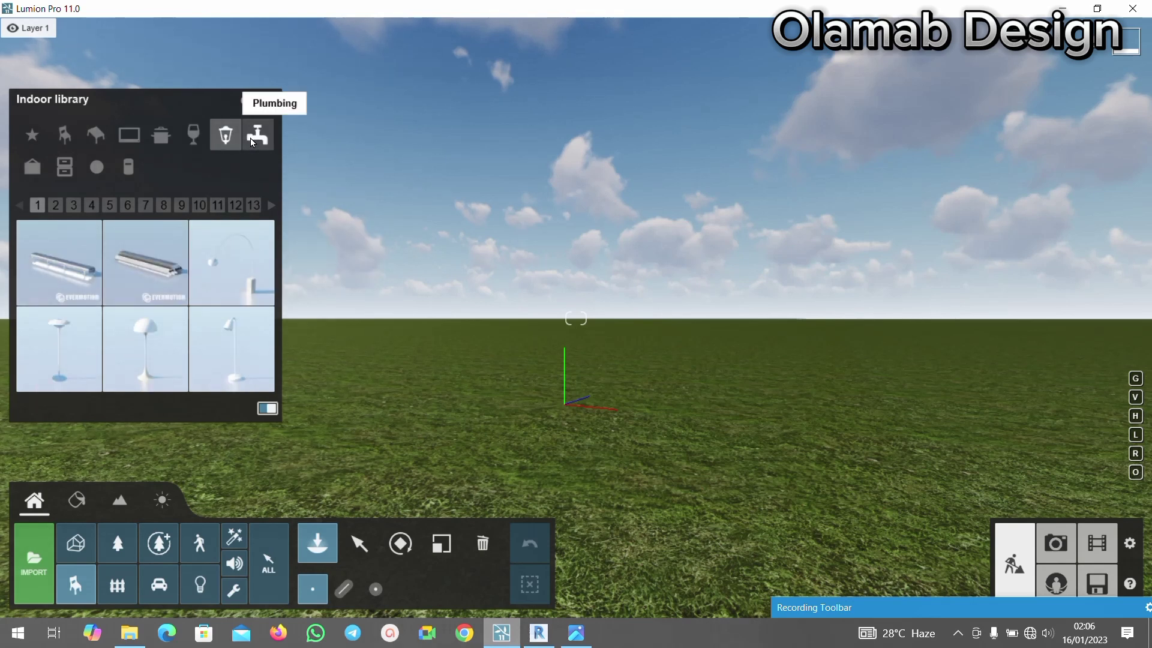
{"action": "left_click", "coordinate": [251, 139]}
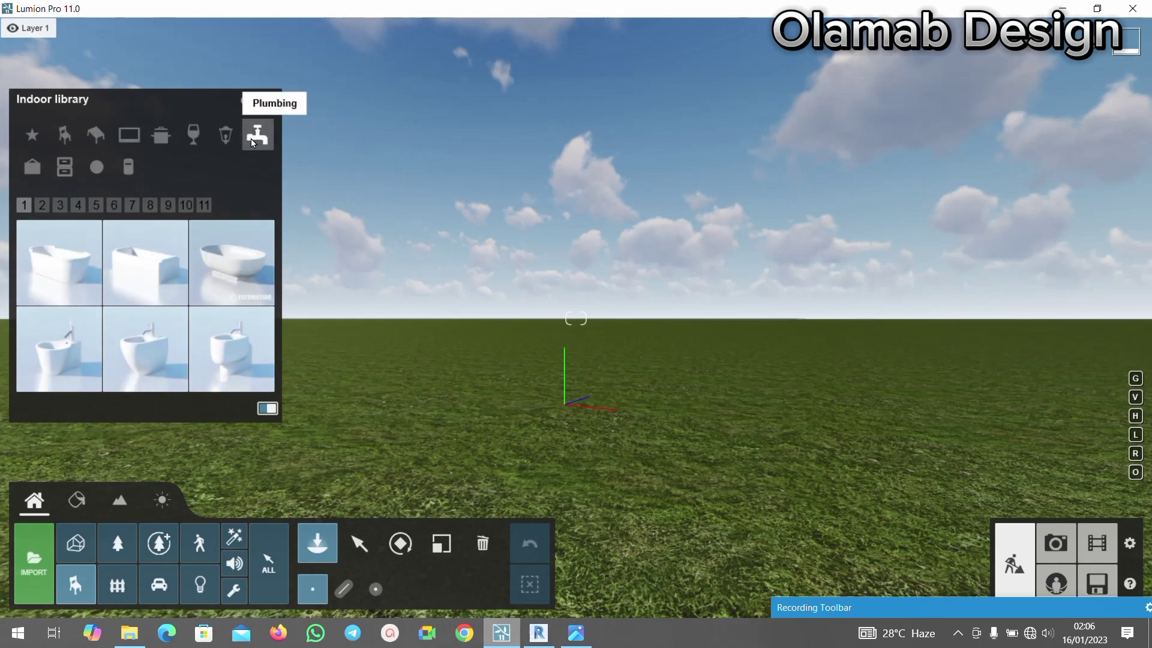
{"action": "left_click", "coordinate": [34, 172]}
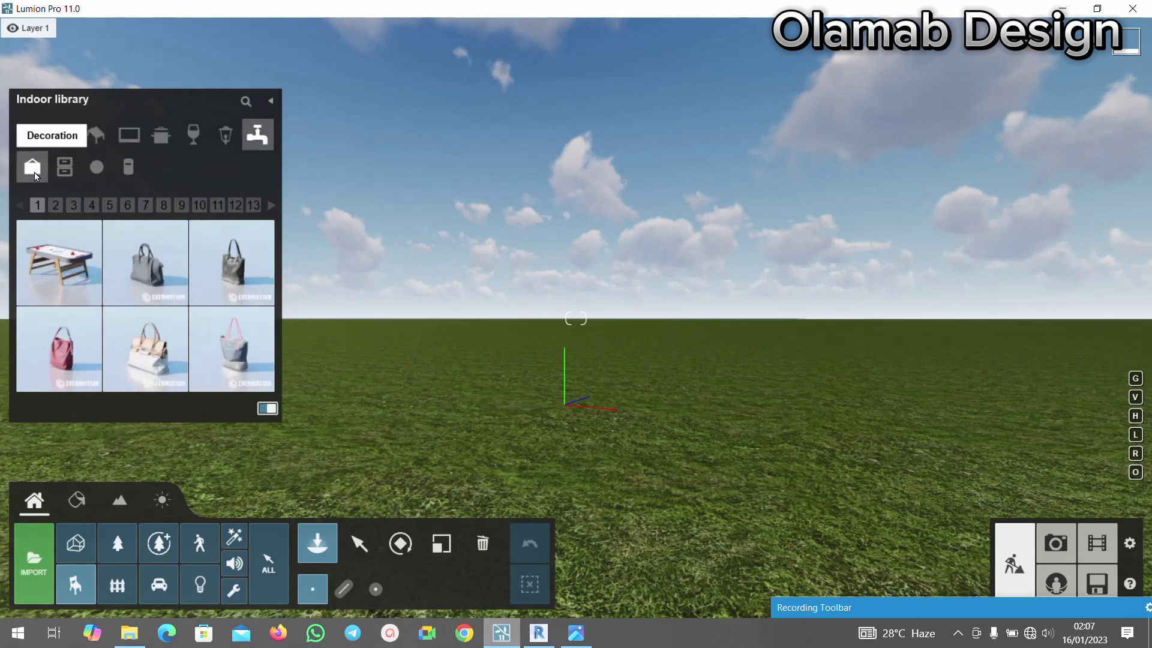
{"action": "left_click", "coordinate": [73, 174]}
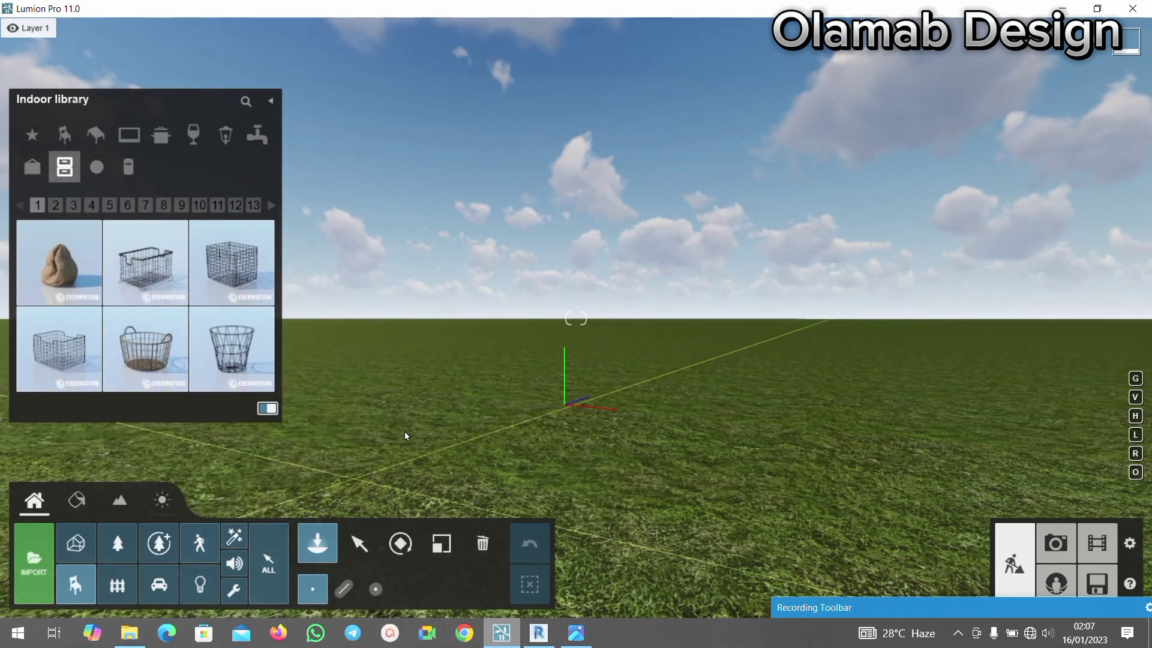
- Place ArmChair 001 from the Indoor library on the grass at the origin and rotate it to face the camera
{"action": "left_click", "coordinate": [610, 394]}
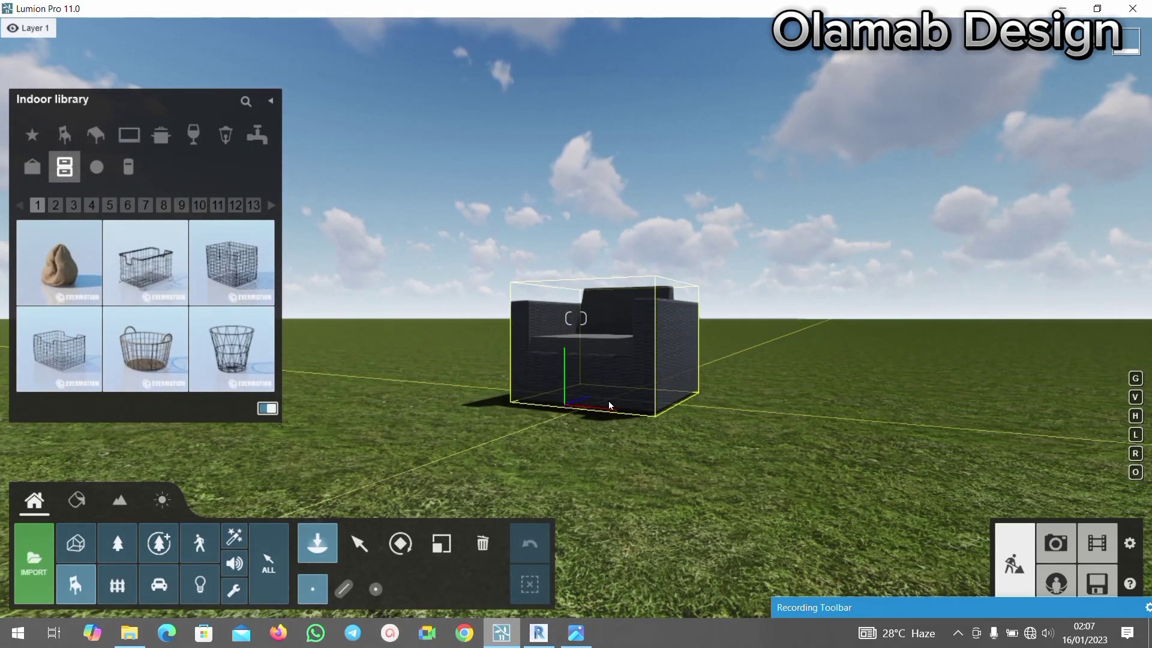
{"action": "left_click", "coordinate": [360, 545]}
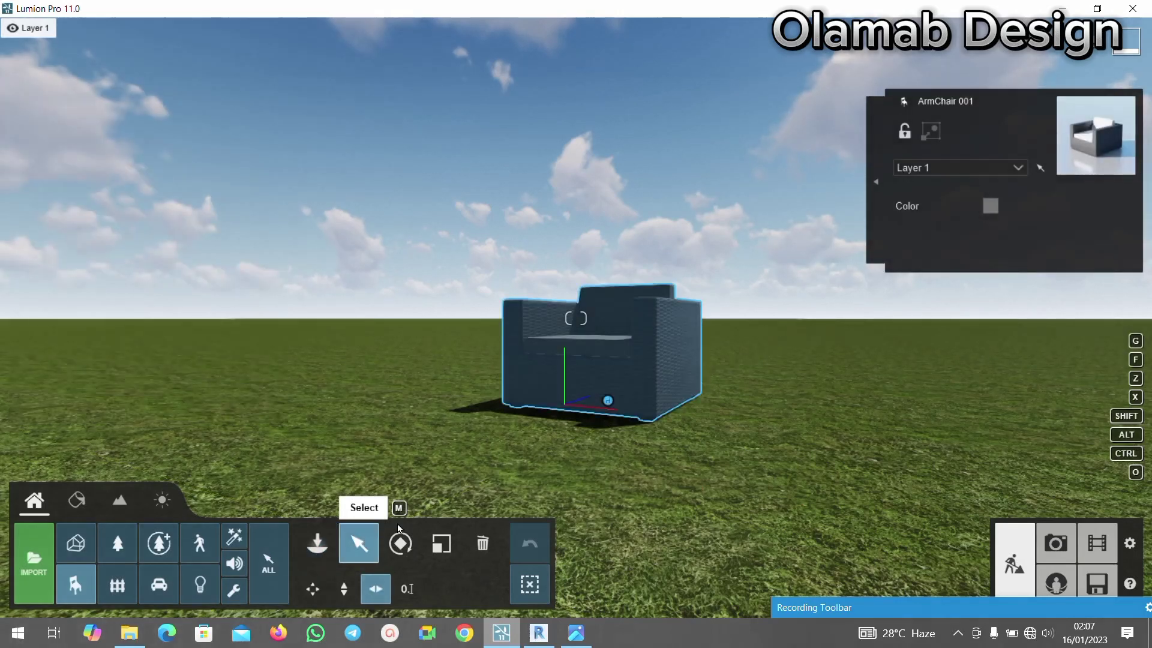
{"action": "left_click", "coordinate": [401, 544]}
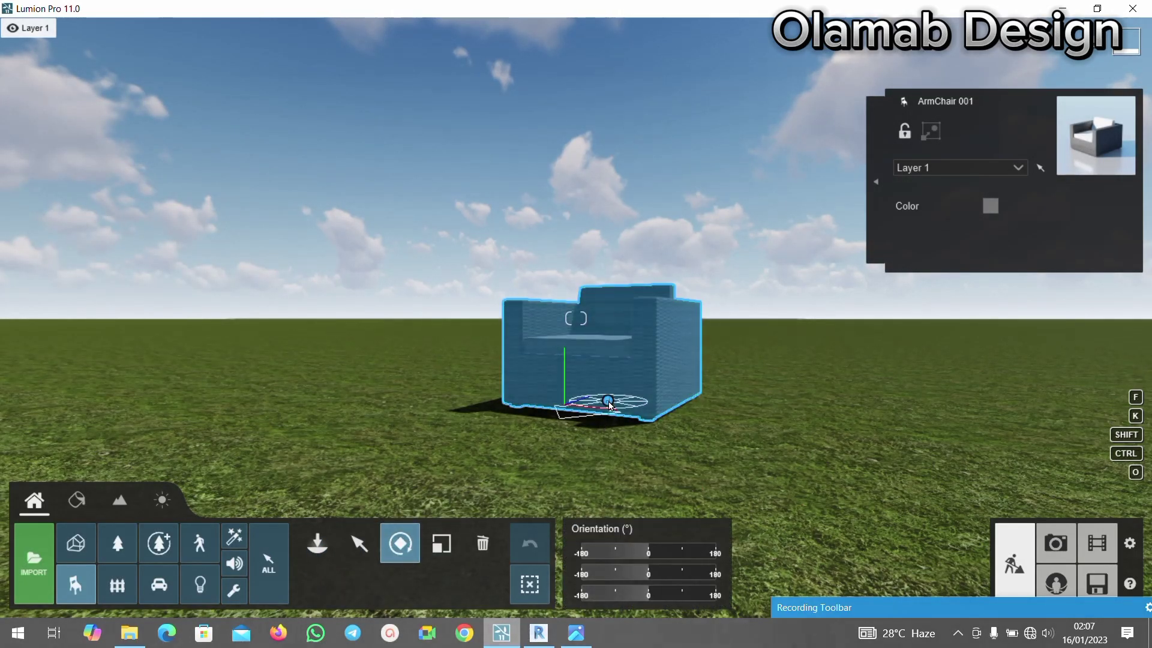
{"action": "left_click_drag", "start_coordinate": [611, 405], "coordinate": [706, 396]}
{"action": "left_click_drag", "start_coordinate": [725, 375], "coordinate": [592, 469]}
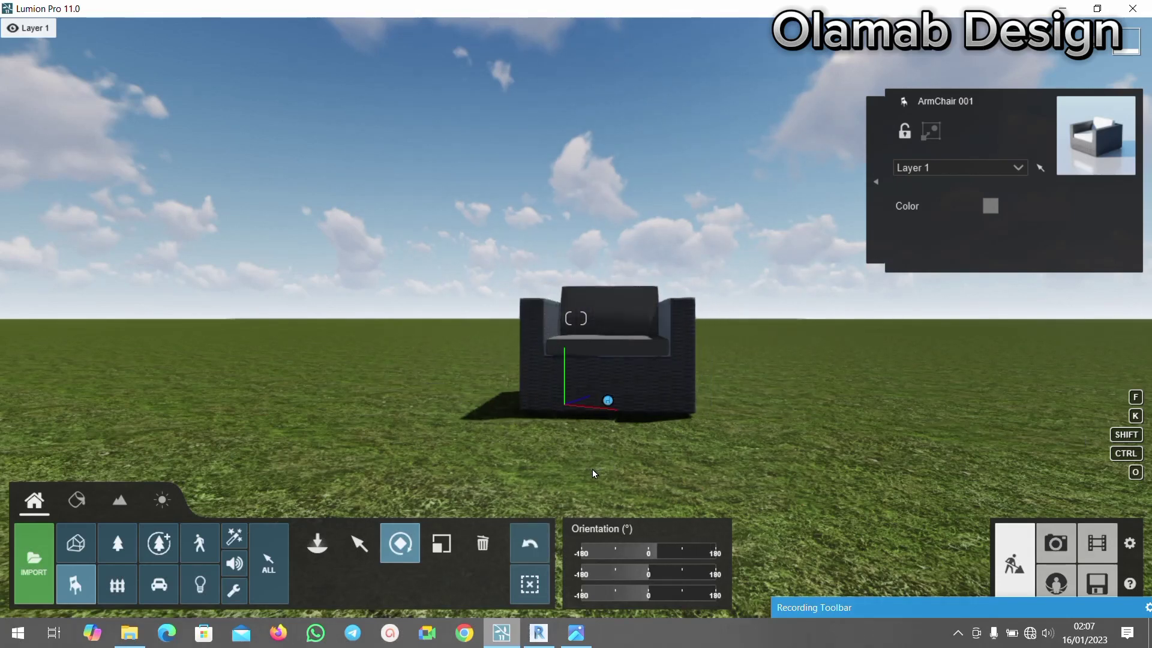
- Delete ArmChair 001 from the scene
{"action": "left_click", "coordinate": [358, 543]}
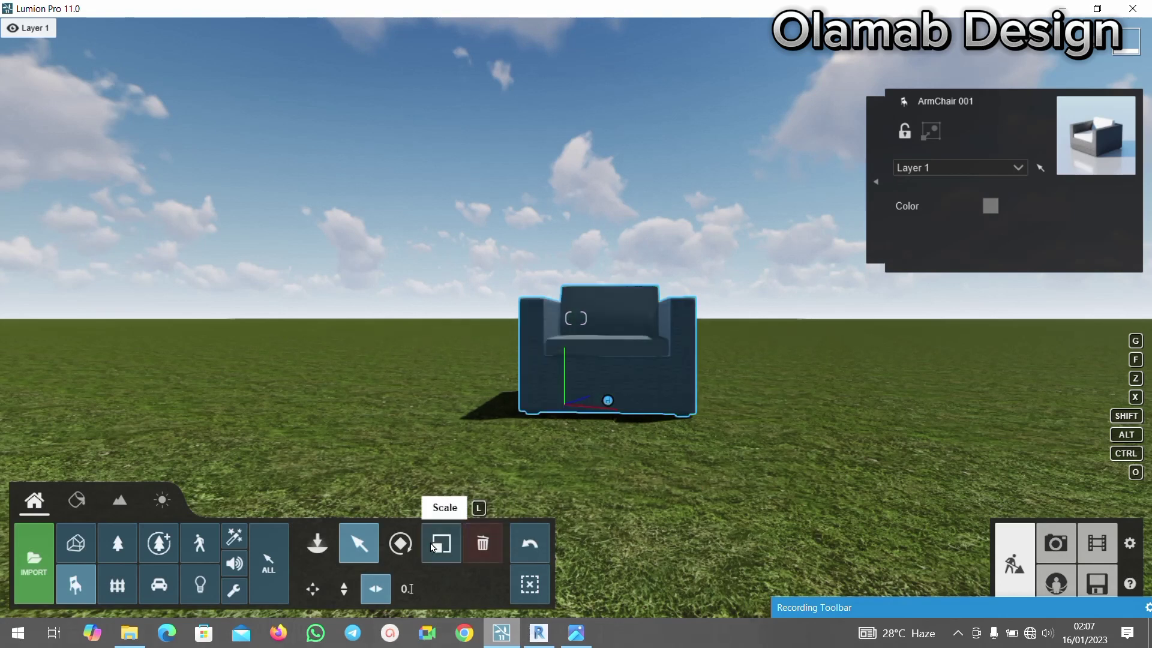
{"action": "left_click", "coordinate": [483, 543]}
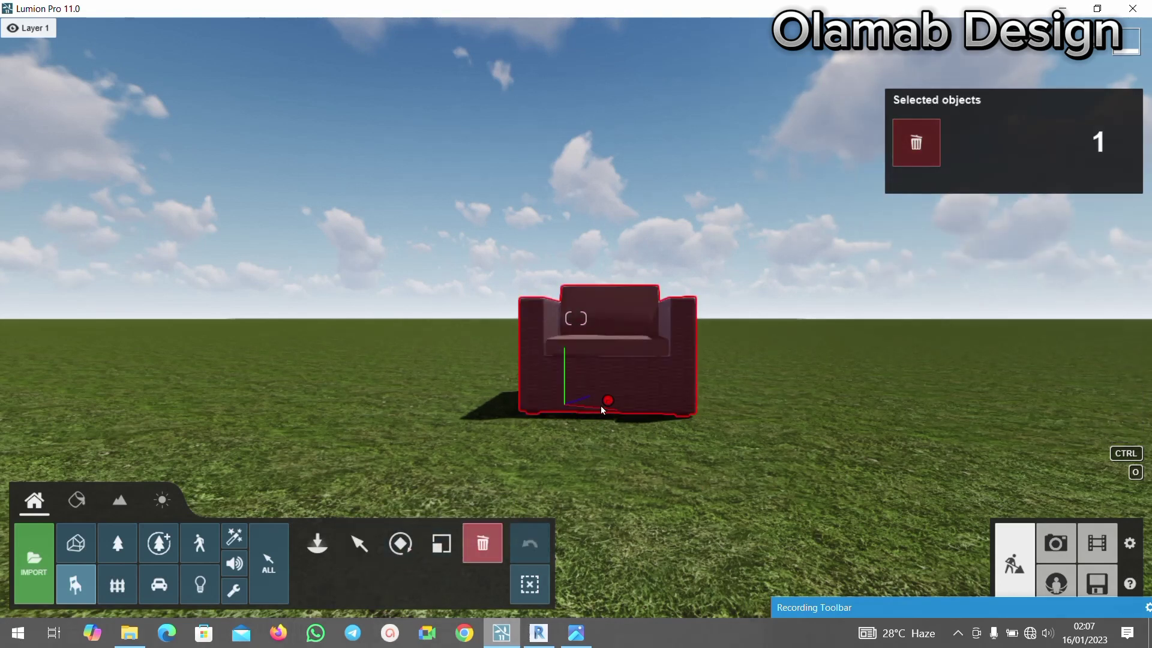
{"action": "left_click", "coordinate": [915, 143]}
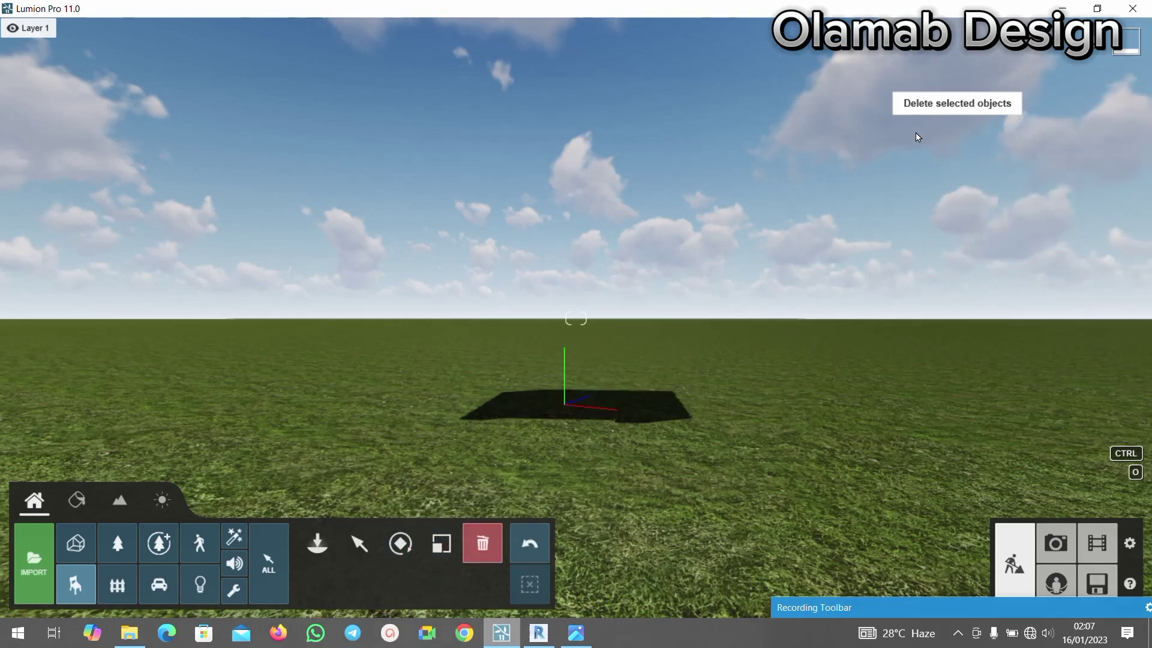
- Examine the Transport library's cars and vans in placement mode
{"action": "left_click", "coordinate": [115, 587]}
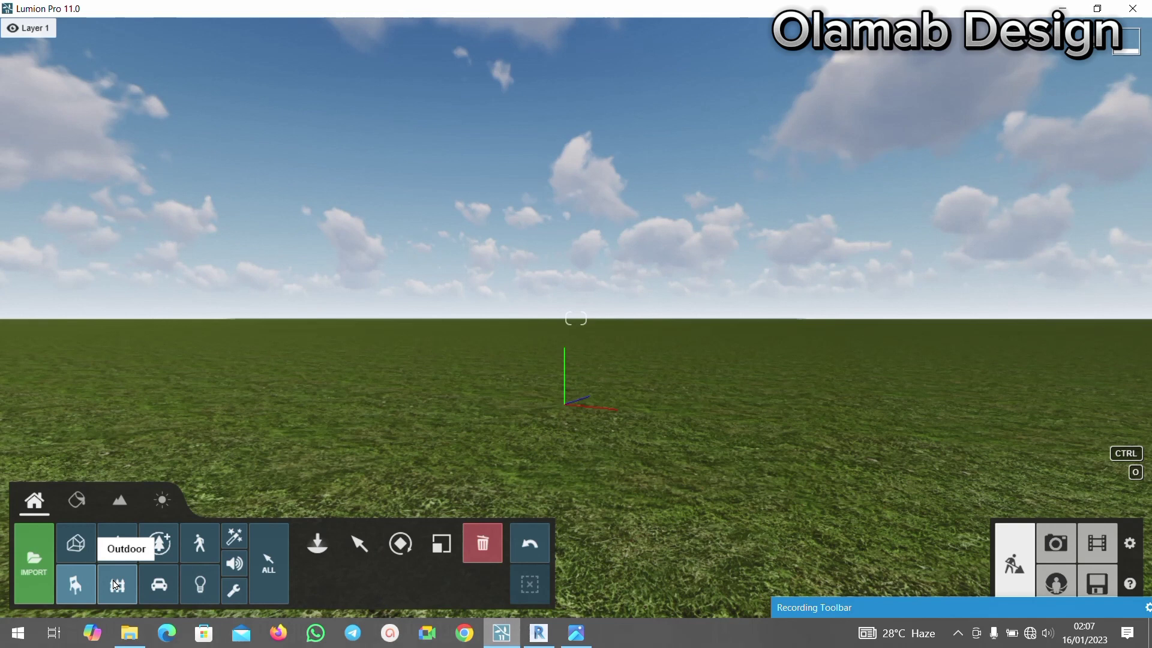
{"action": "left_click", "coordinate": [158, 587]}
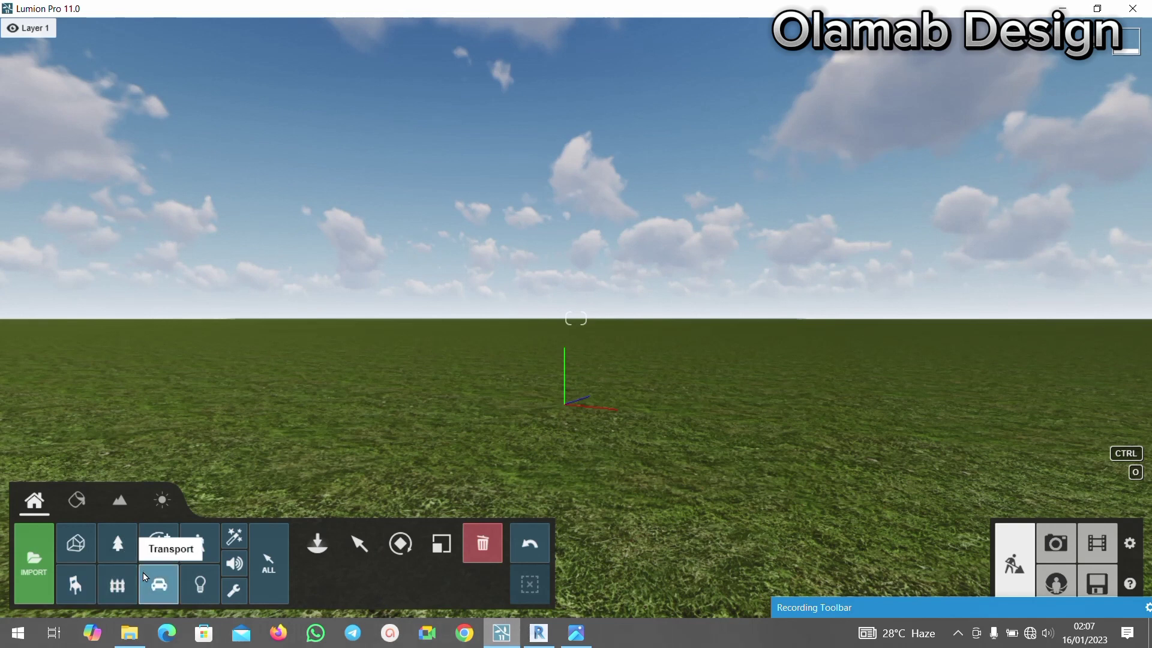
{"action": "left_click", "coordinate": [318, 543]}
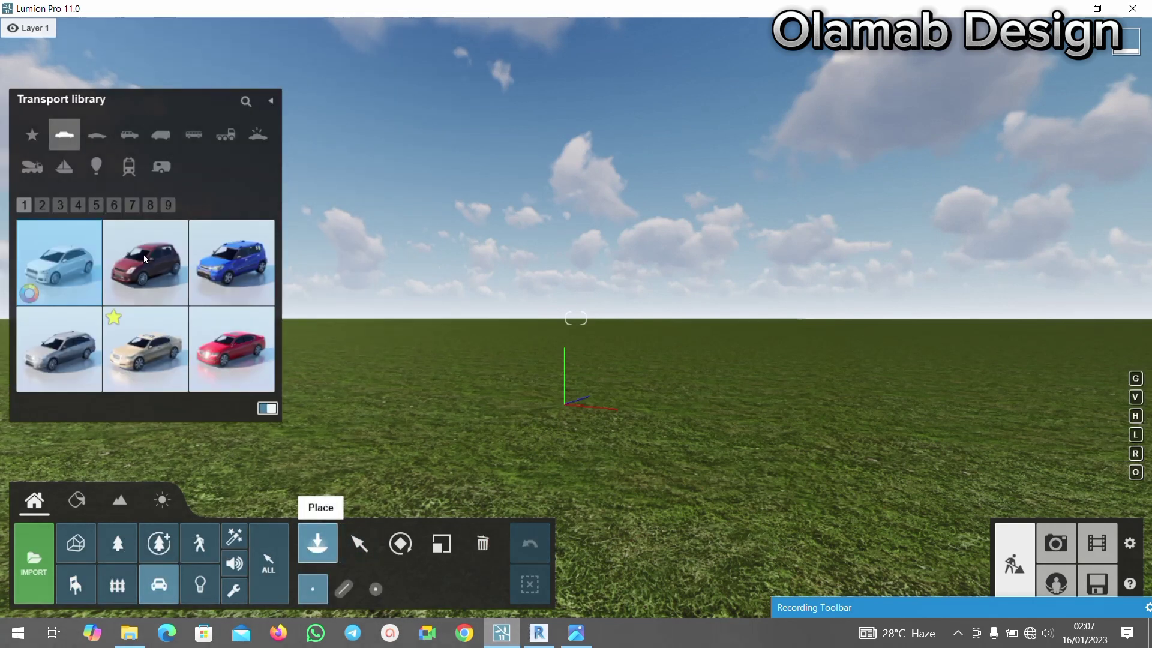
{"action": "left_click", "coordinate": [161, 135]}
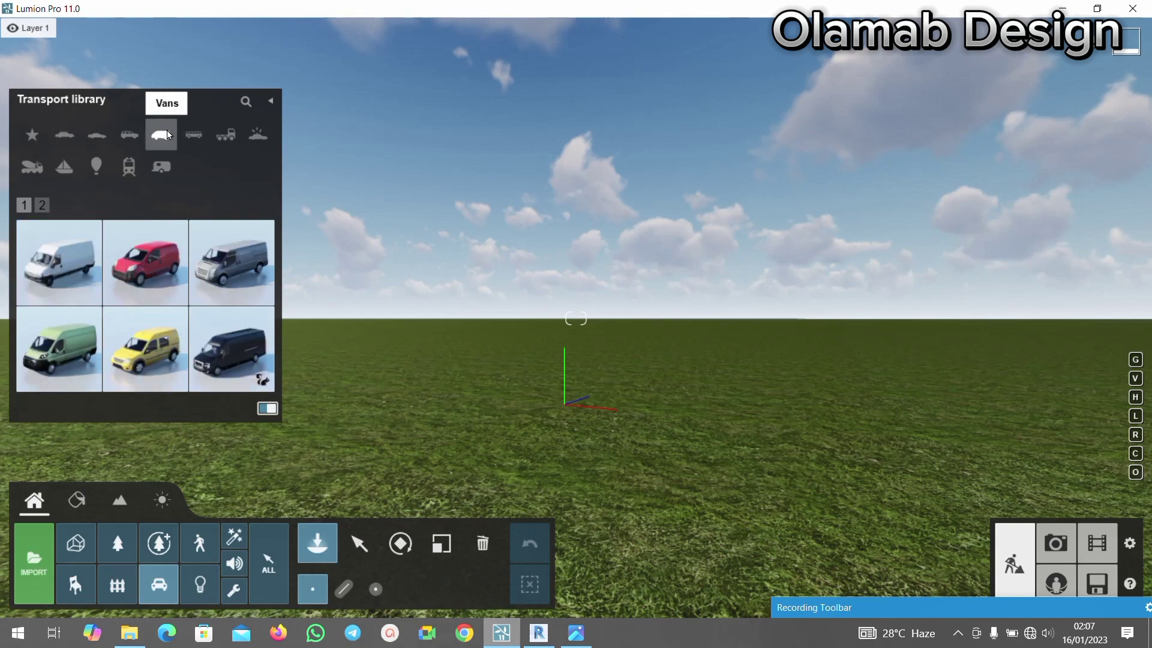
{"action": "mouse_move", "coordinate": [156, 251]}
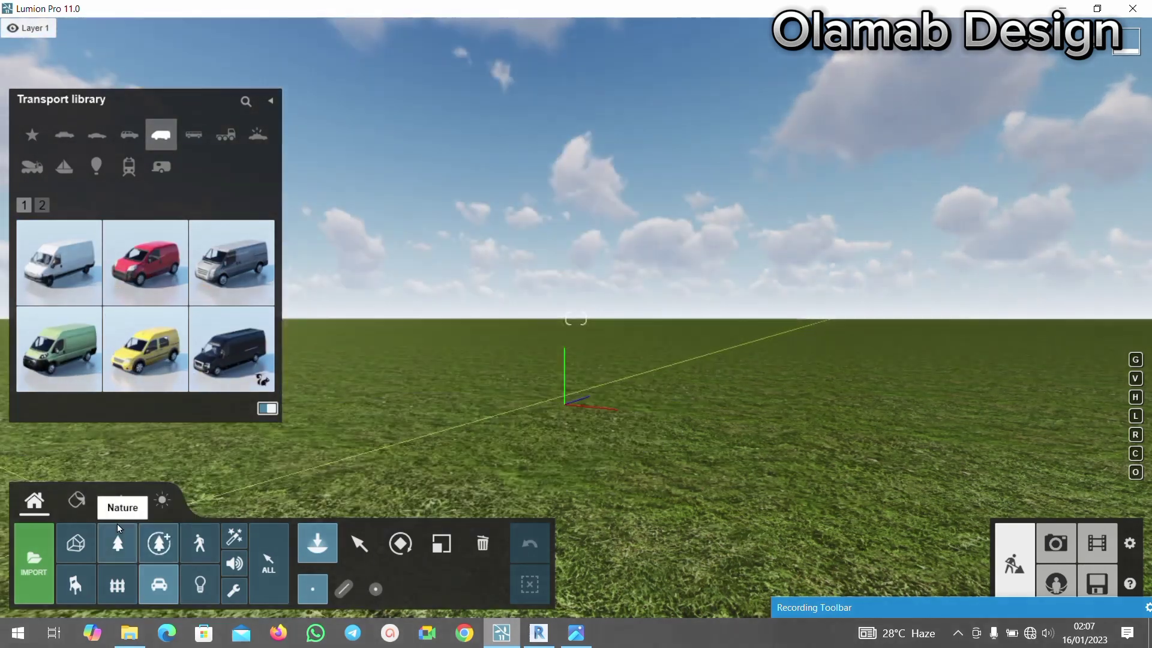
- Examine the Material Editor and the landscape tools, and return to the object tools in selection mode
{"action": "left_click", "coordinate": [78, 510]}
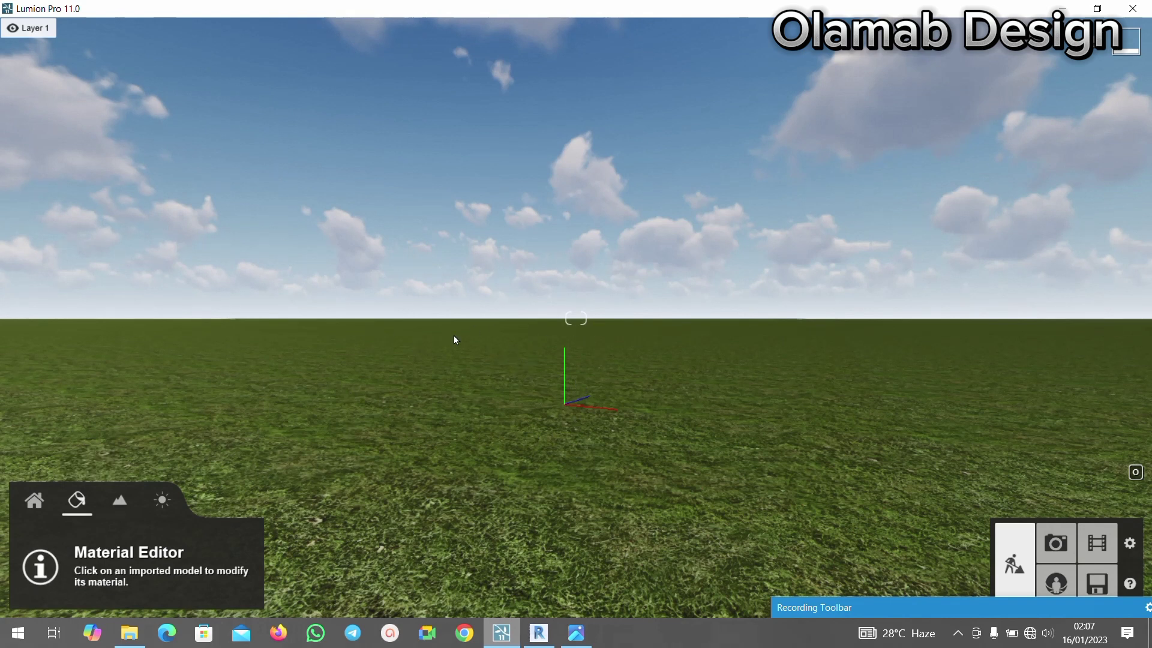
{"action": "left_click", "coordinate": [120, 509]}
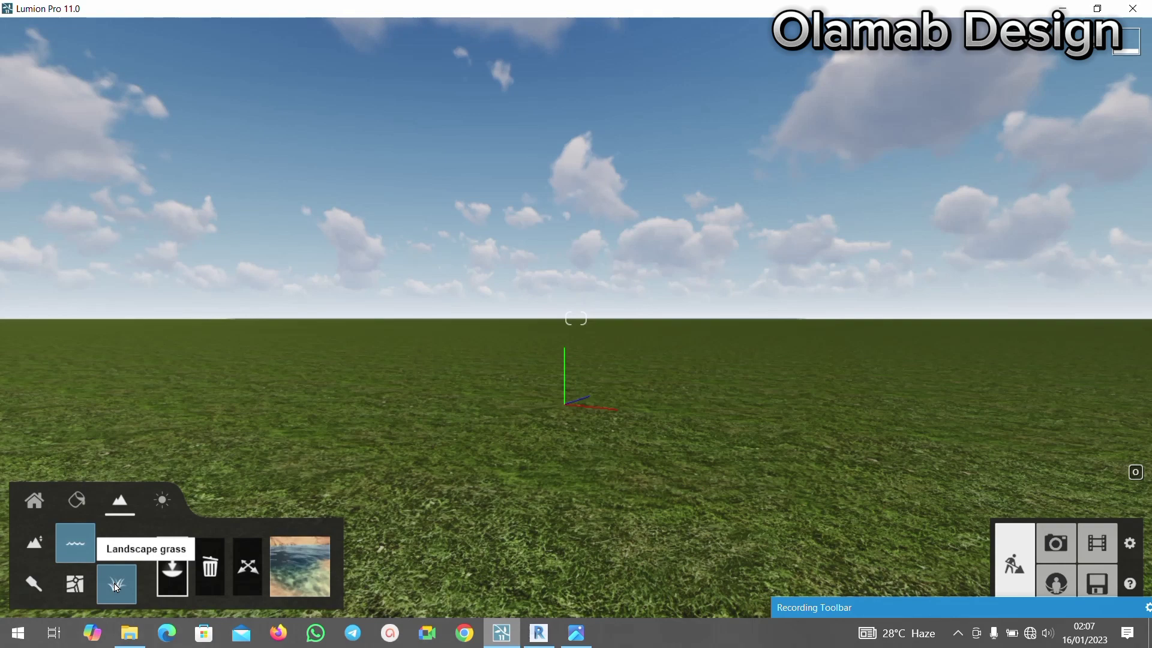
{"action": "left_click", "coordinate": [43, 503]}
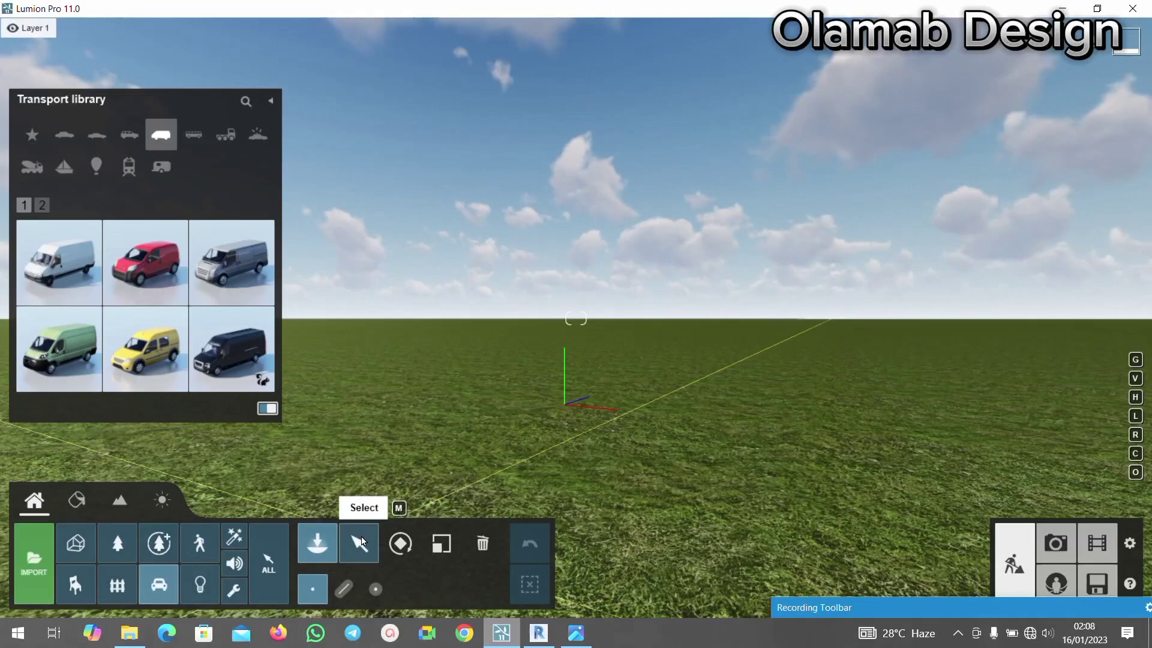
{"action": "left_click", "coordinate": [359, 543]}
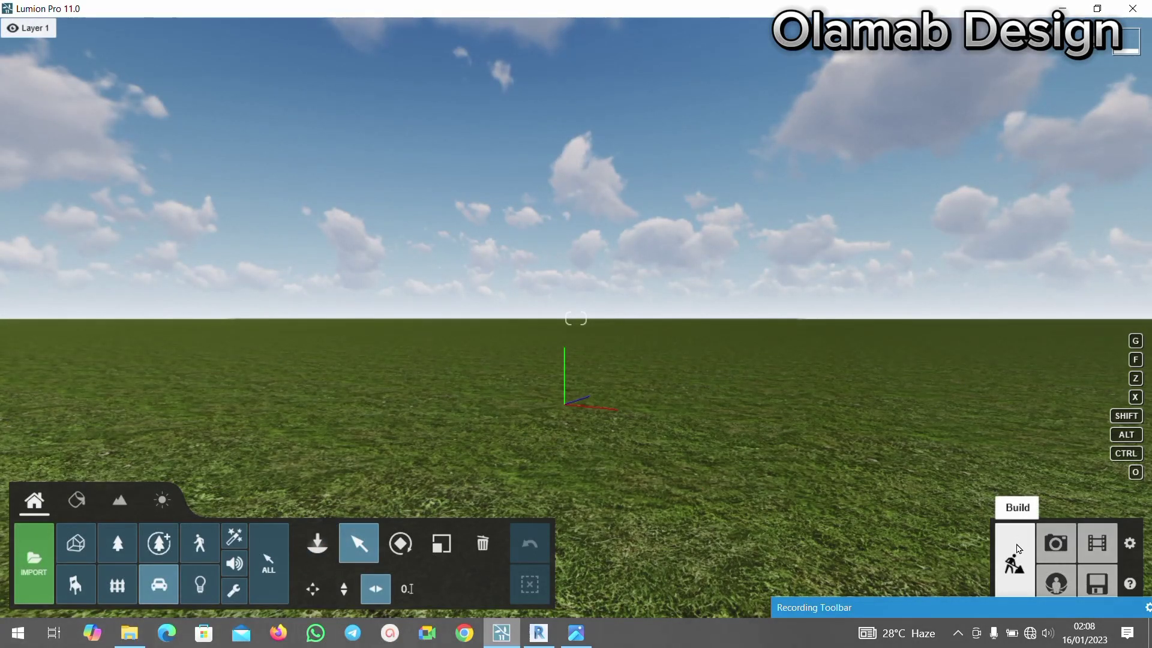
- Examine the Photo and Movie modes and the project file screen, and return to Build mode
{"action": "left_click", "coordinate": [1055, 544]}
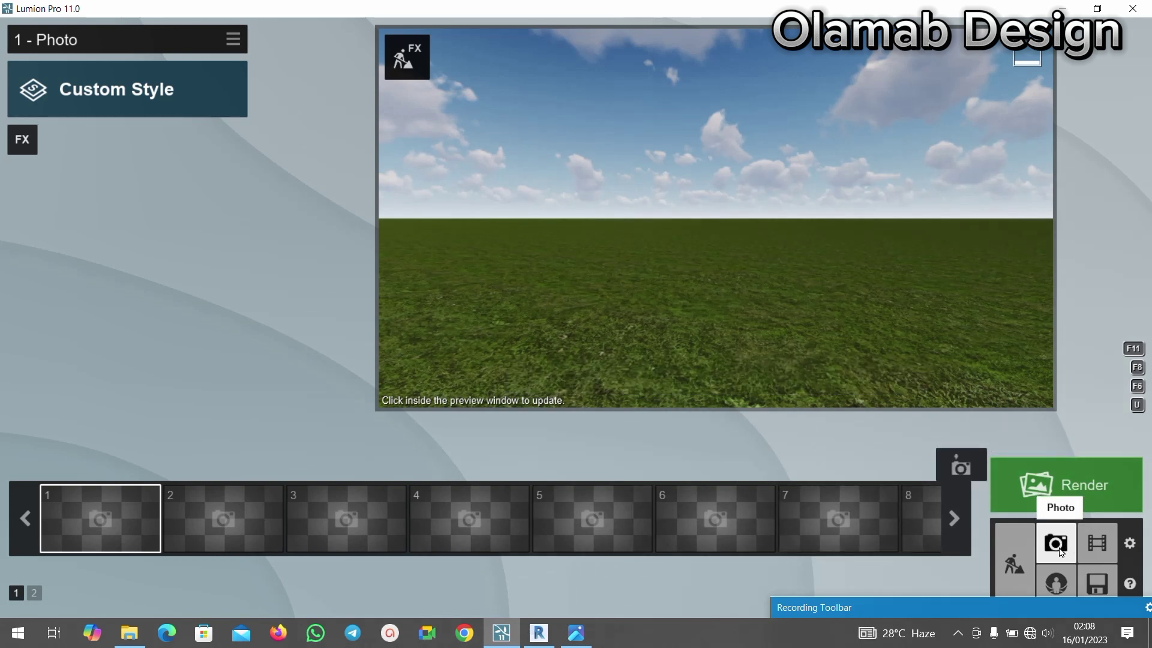
{"action": "left_click", "coordinate": [1097, 544]}
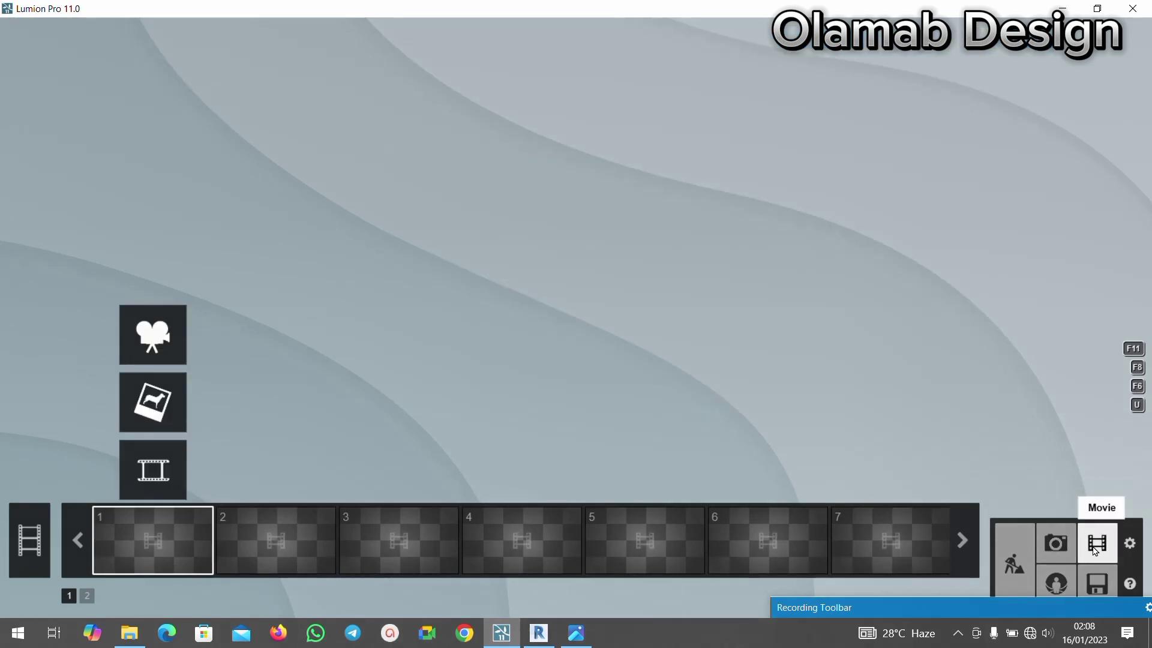
{"action": "left_click", "coordinate": [1096, 590]}
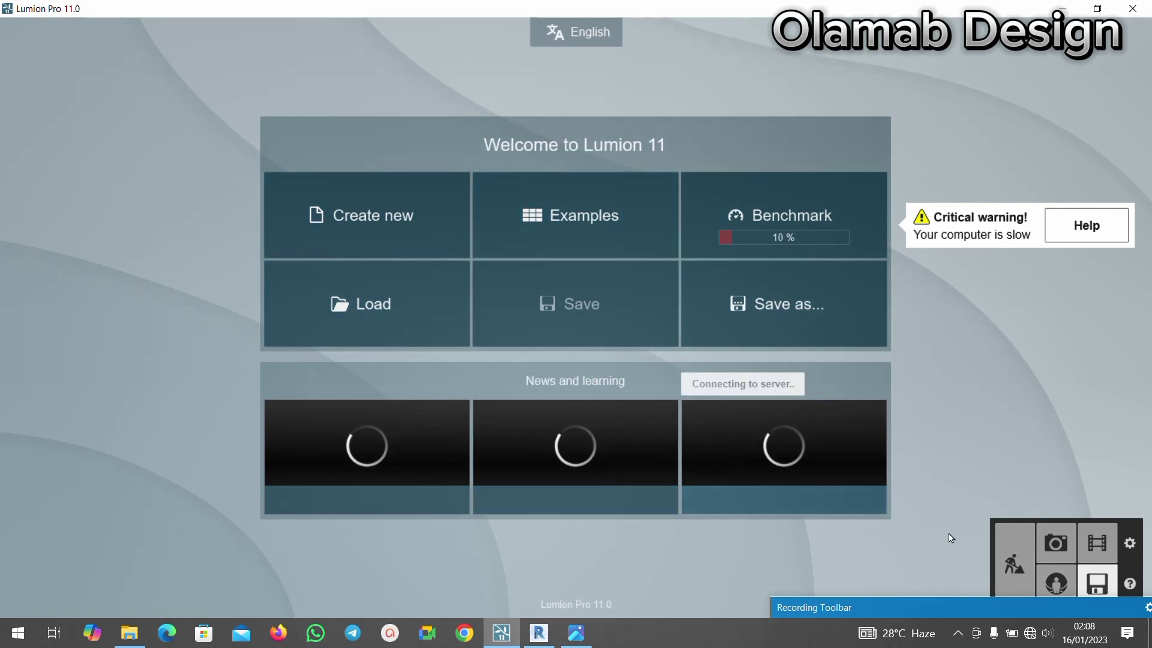
{"action": "left_click", "coordinate": [1024, 578]}
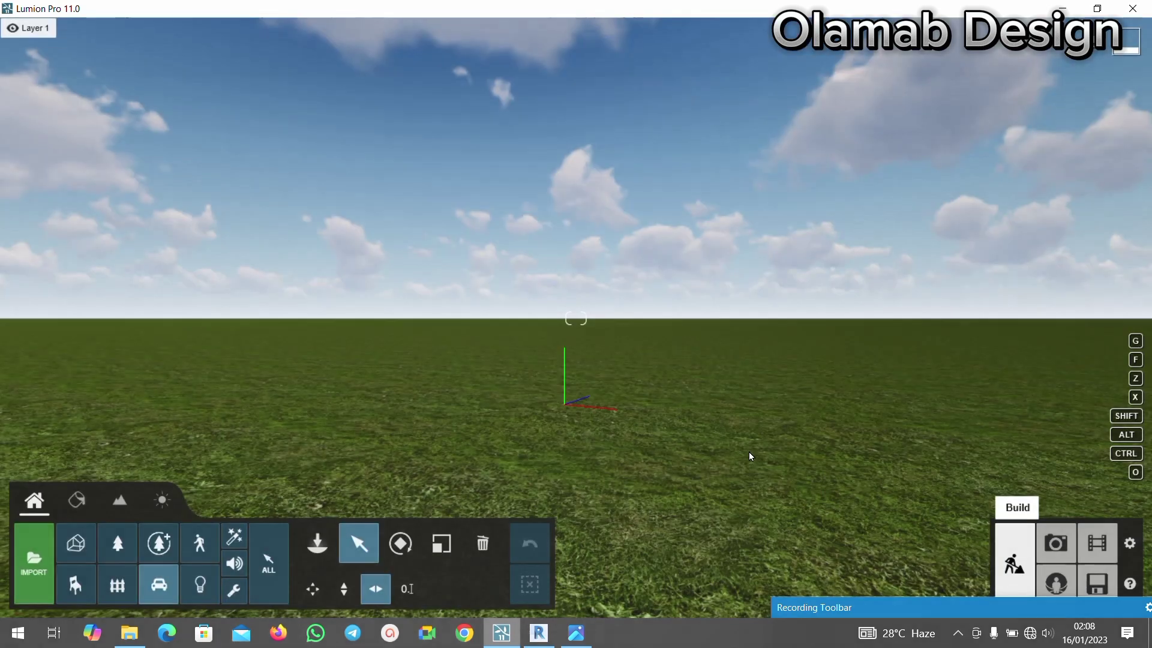